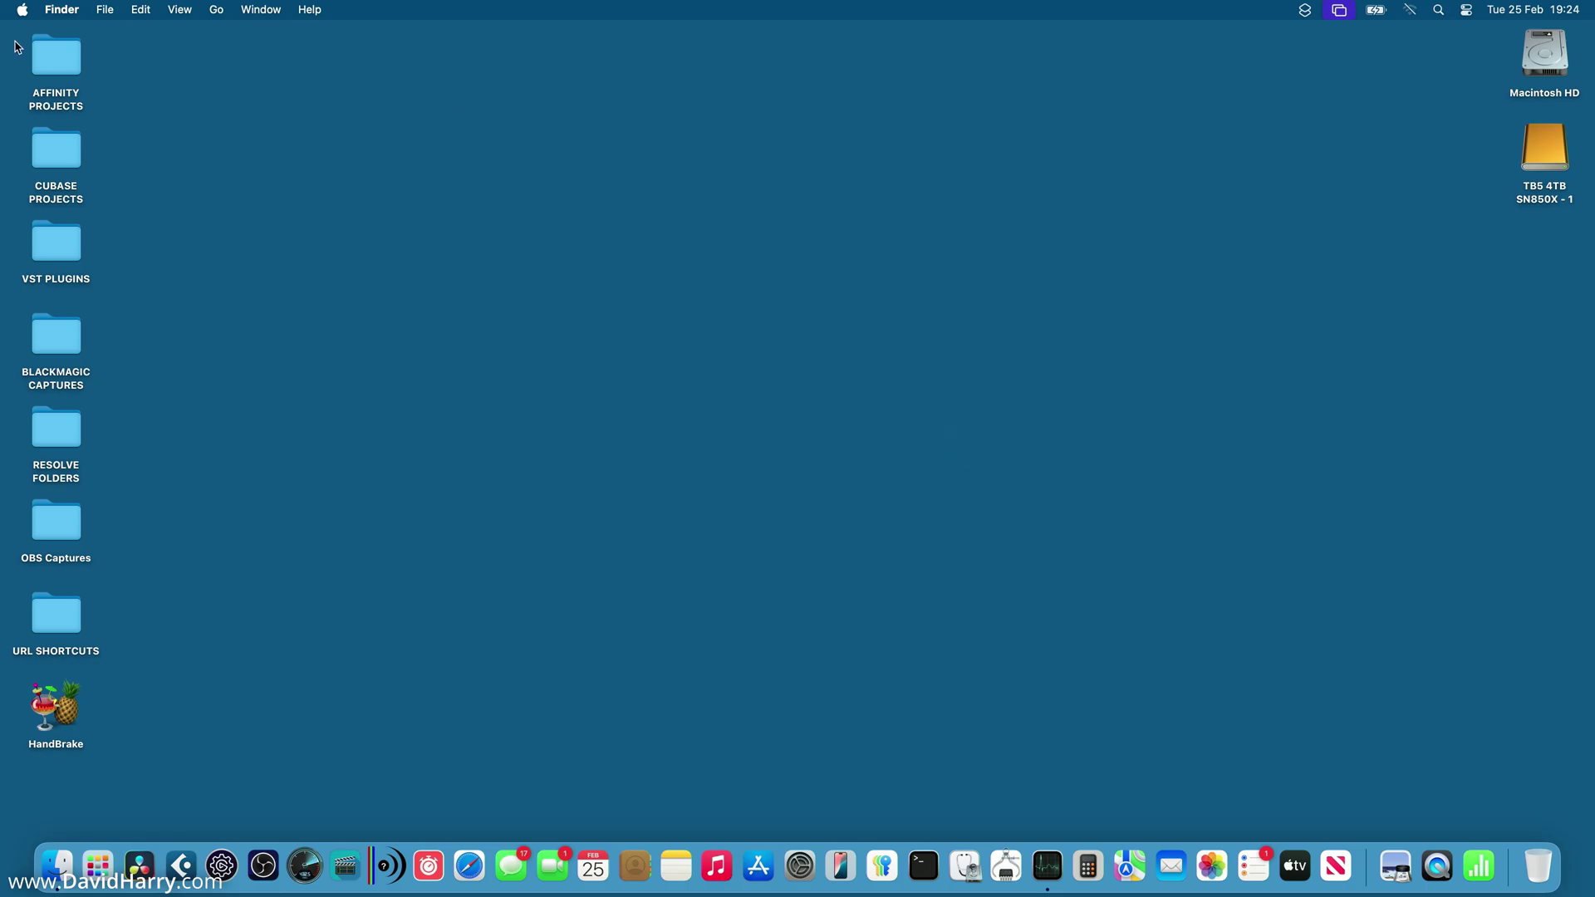
# Review the Mac's hardware overview and Macintosh HD storage info, then select the TB5 drive
pyautogui.click(24, 10)
pyautogui.click(37, 33)
pyautogui.rightClick(1555, 59)
pyautogui.click(1404, 88)
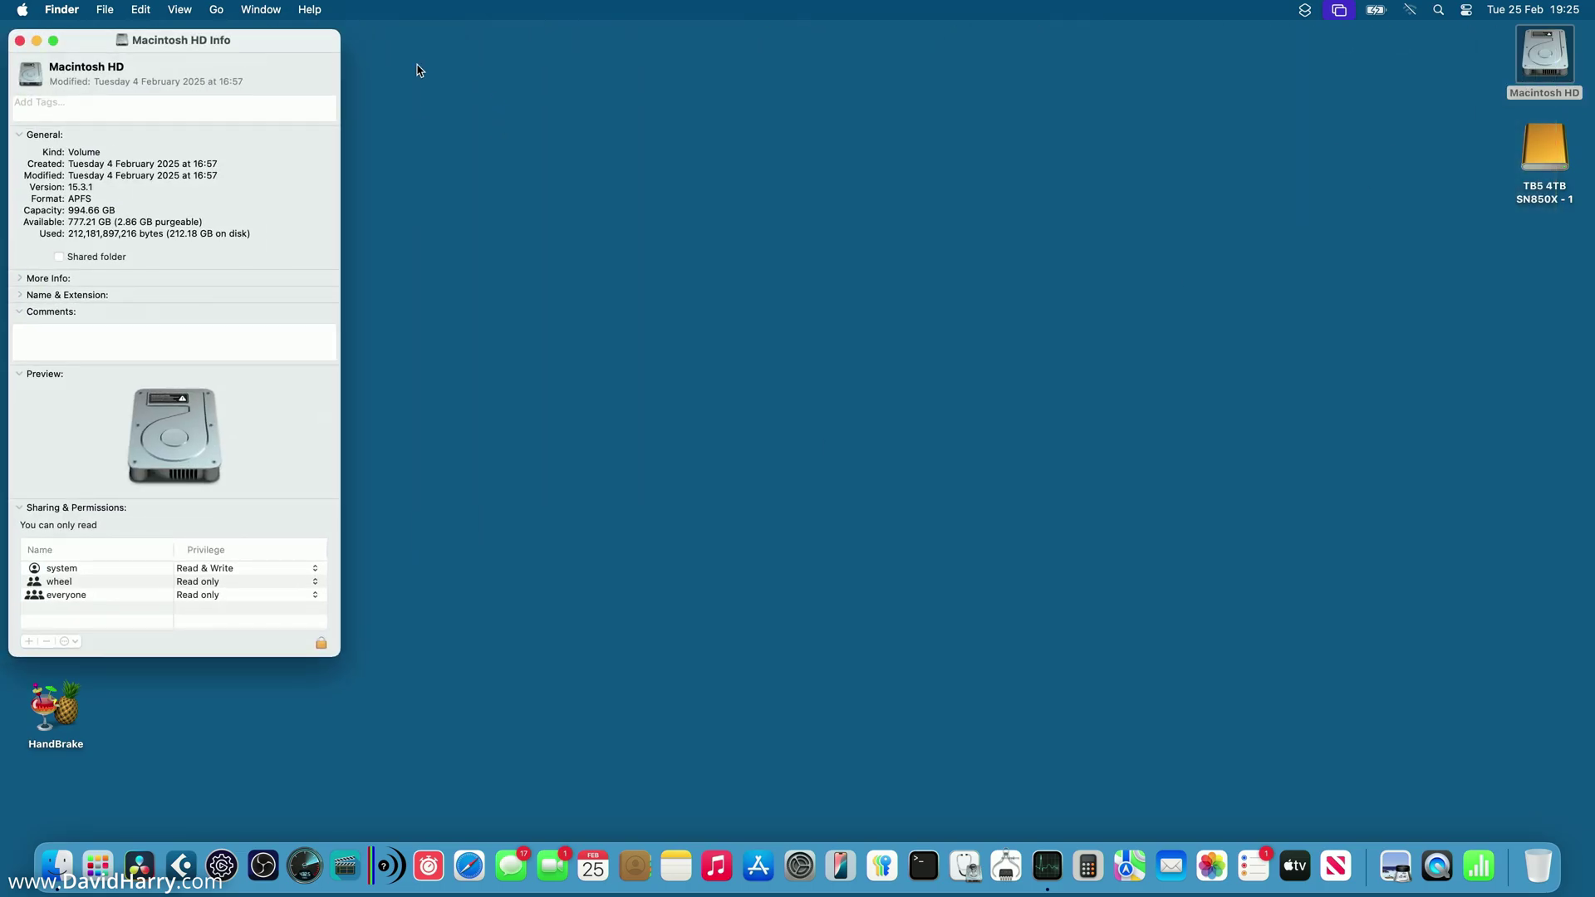
pyautogui.moveTo(286, 38); pyautogui.dragTo(805, 106)
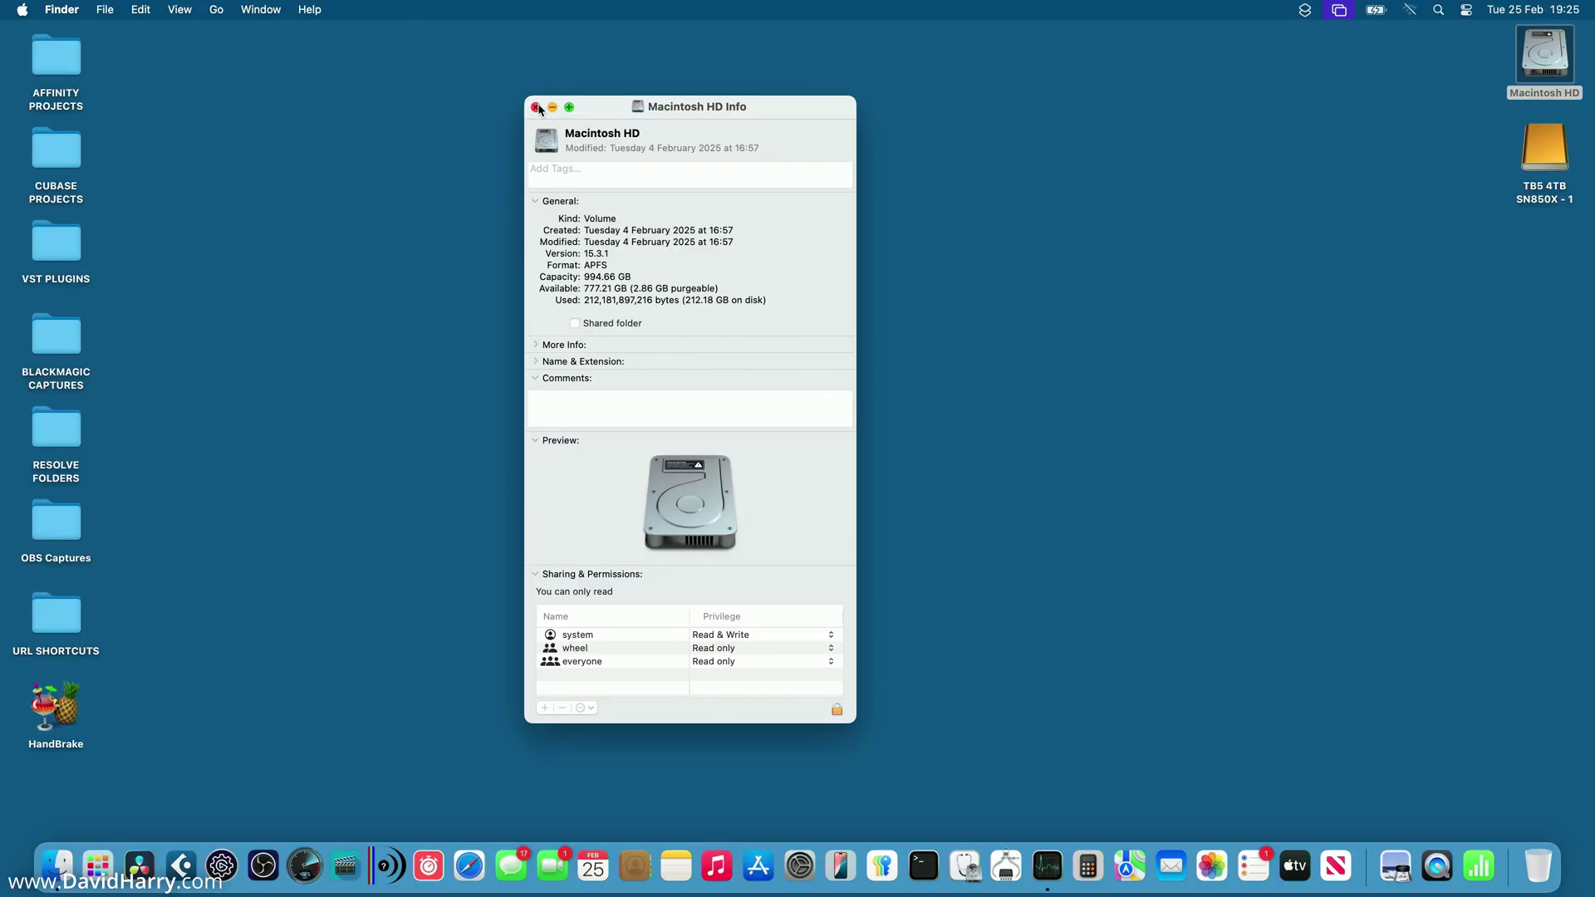
pyautogui.press('super+w')
pyautogui.click(1493, 424)
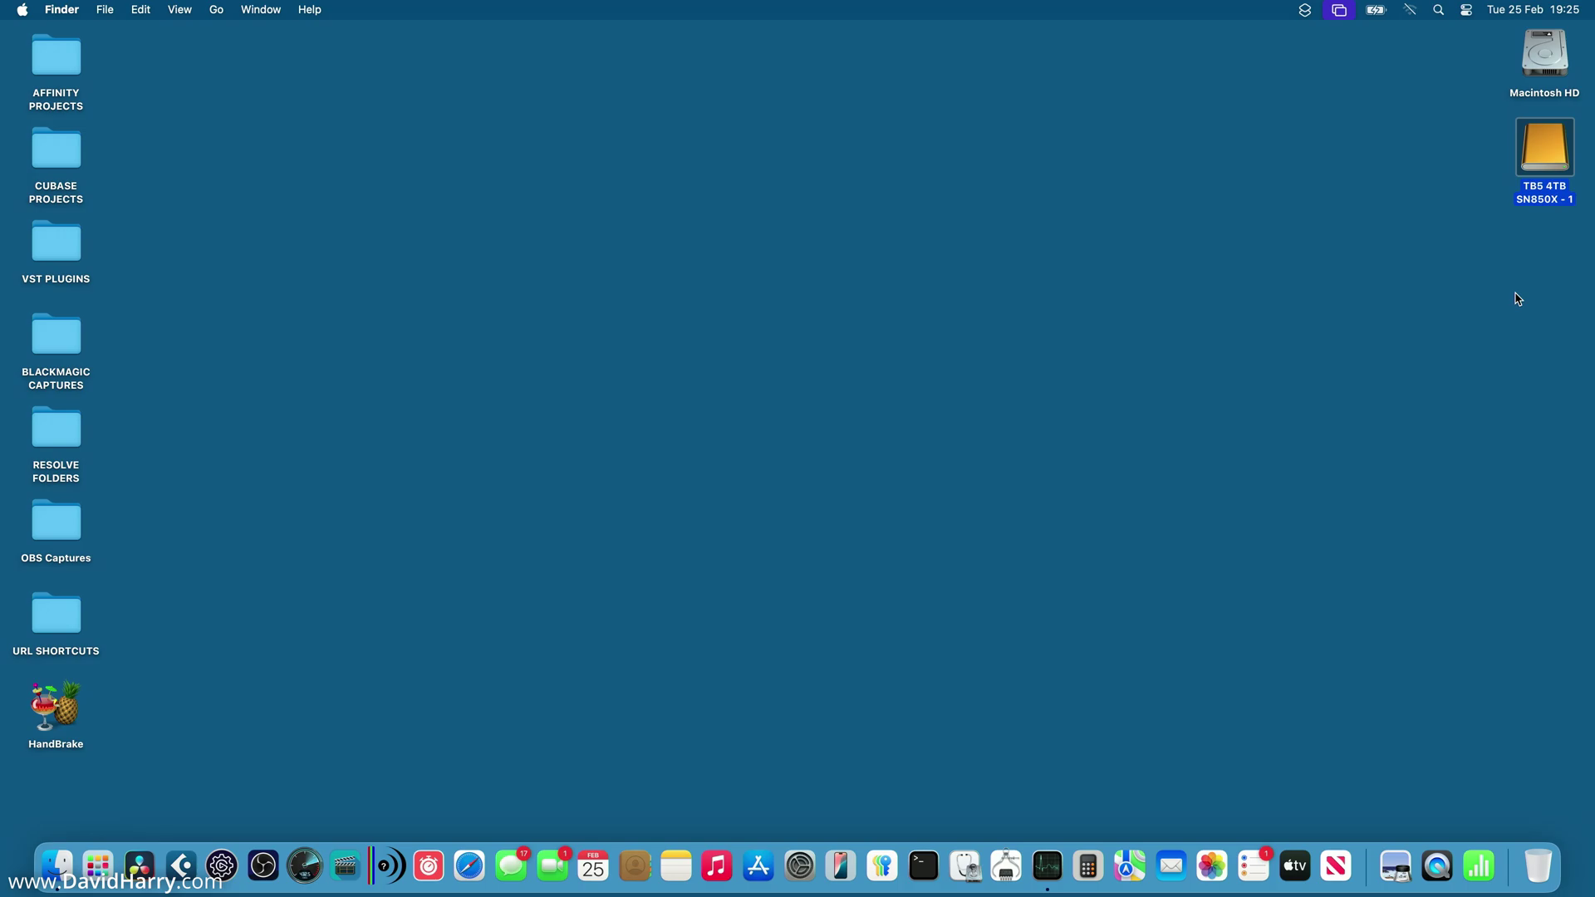
# Benchmark the home folder's drive in Disk Speed Test: about 4688 MB/s write, 5187 MB/s read
pyautogui.click(865, 549)
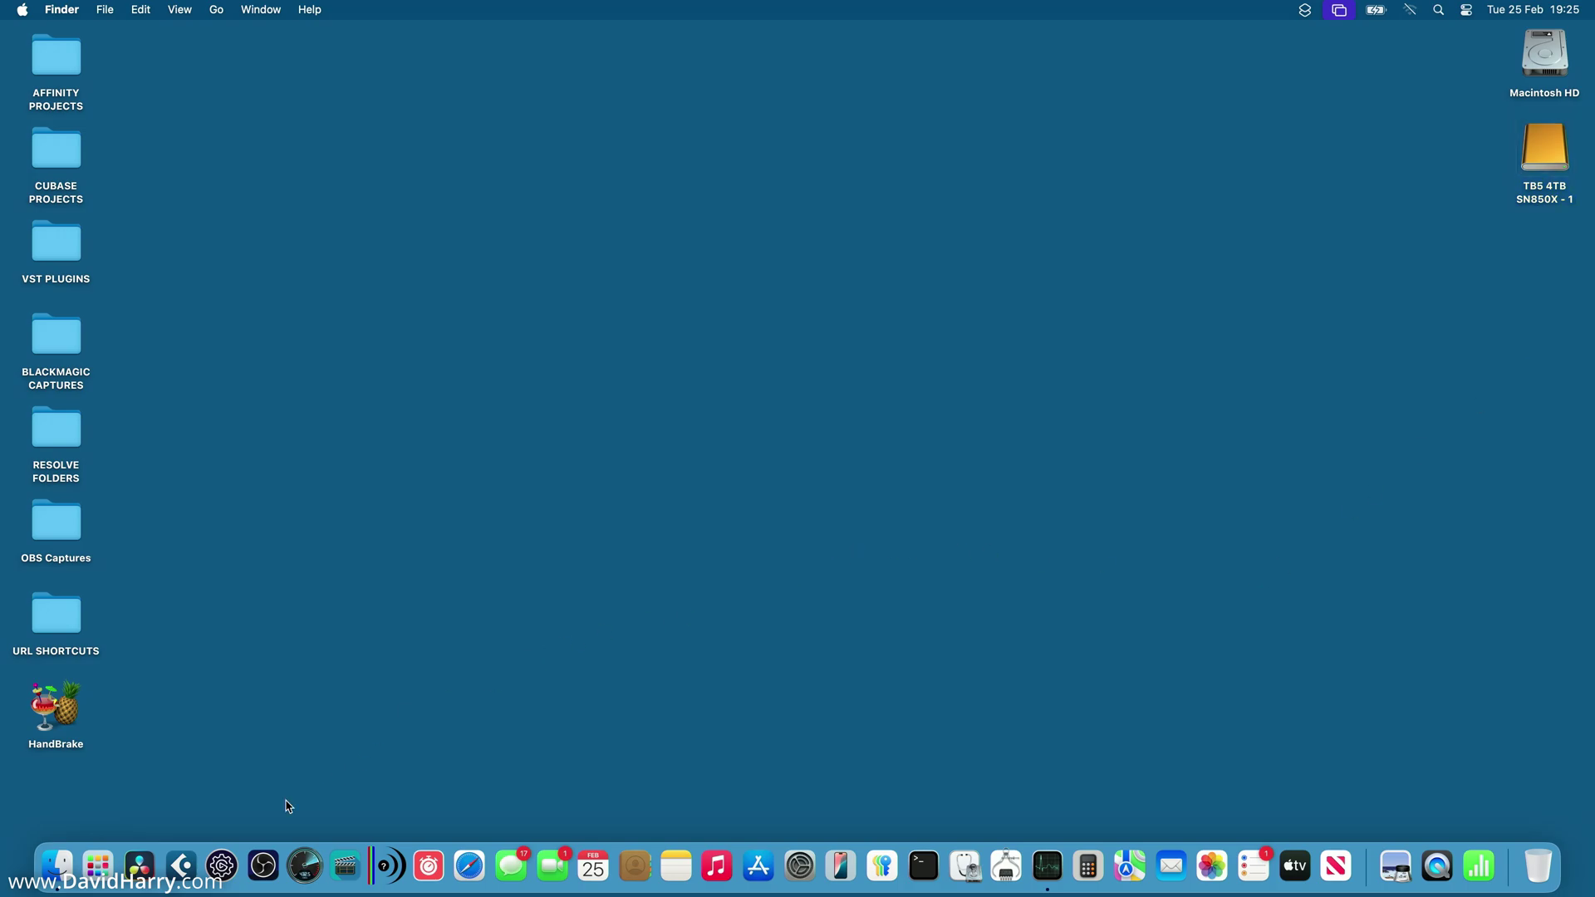
pyautogui.click(305, 866)
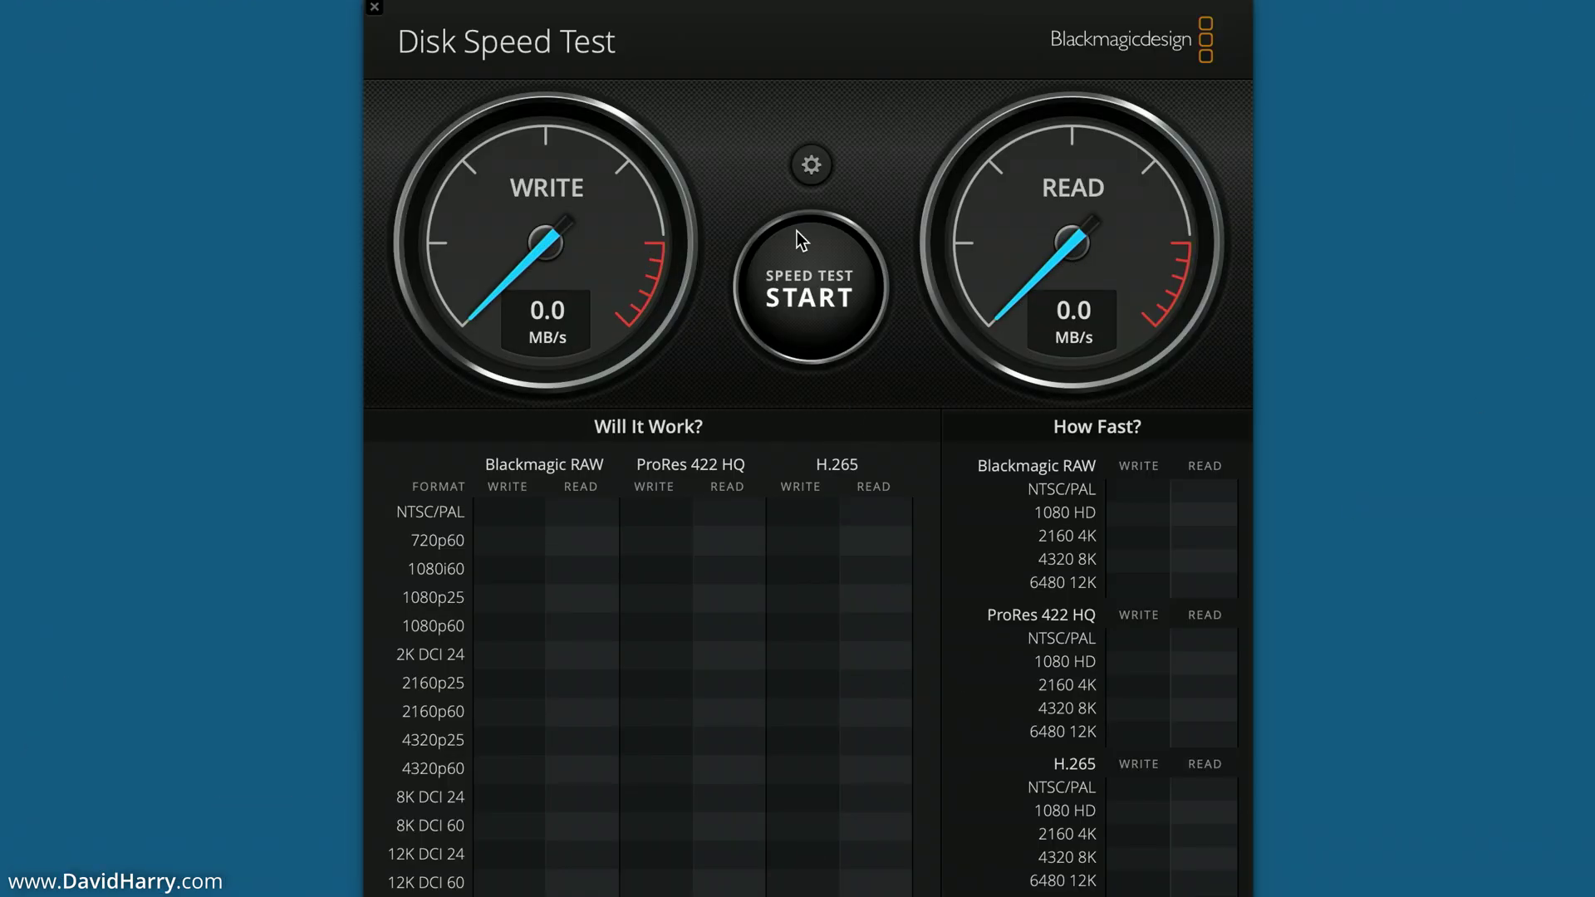
pyautogui.click(811, 166)
pyautogui.click(785, 264)
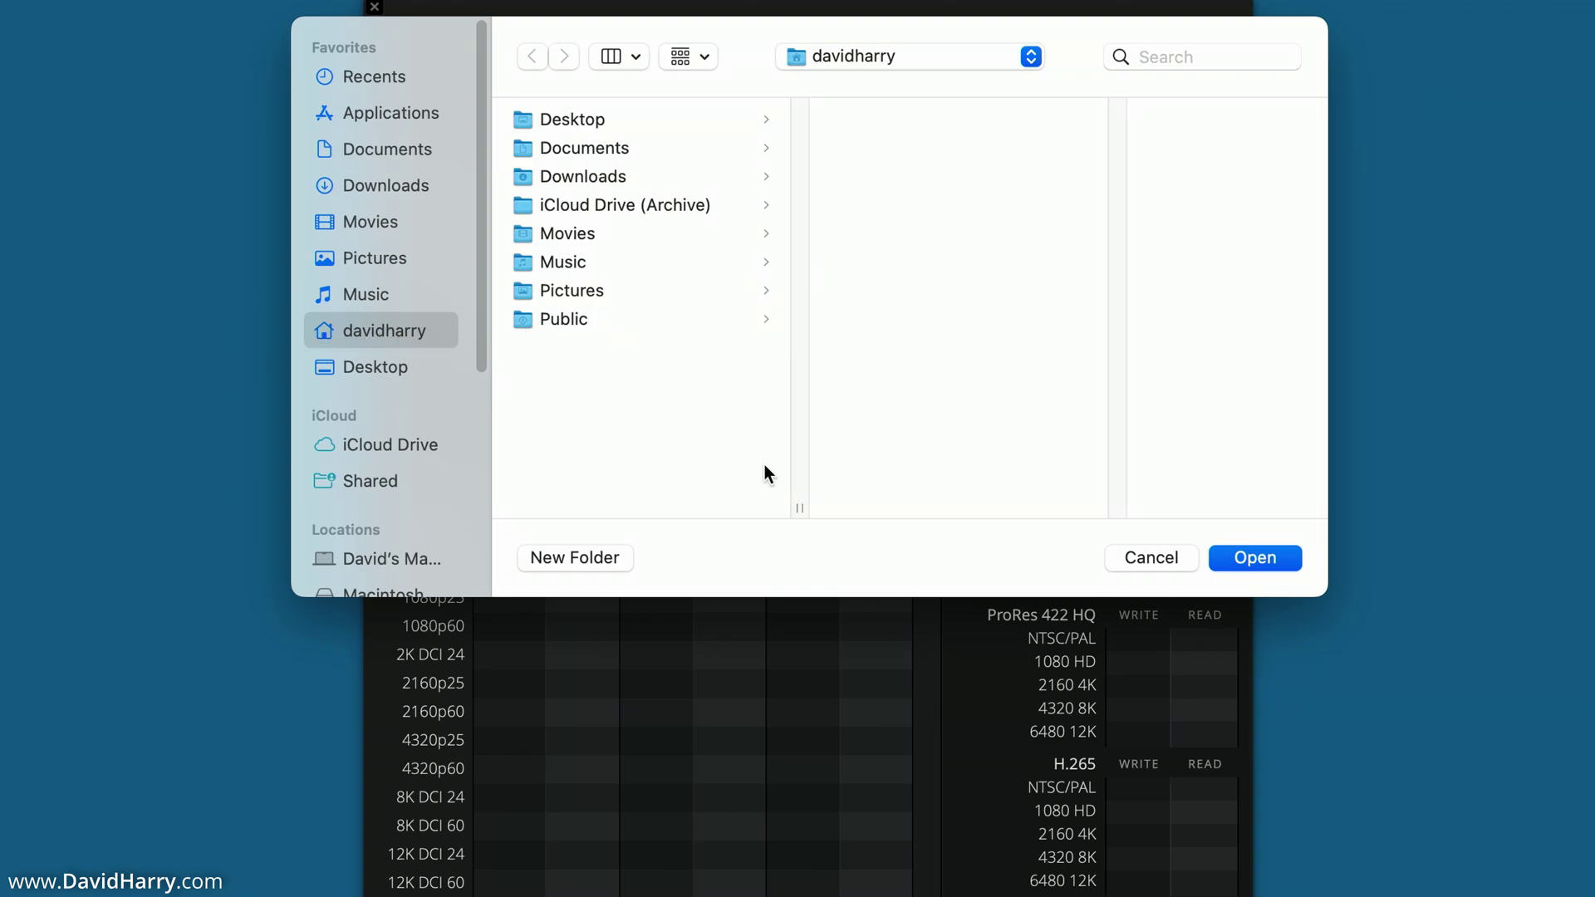
pyautogui.click(1263, 559)
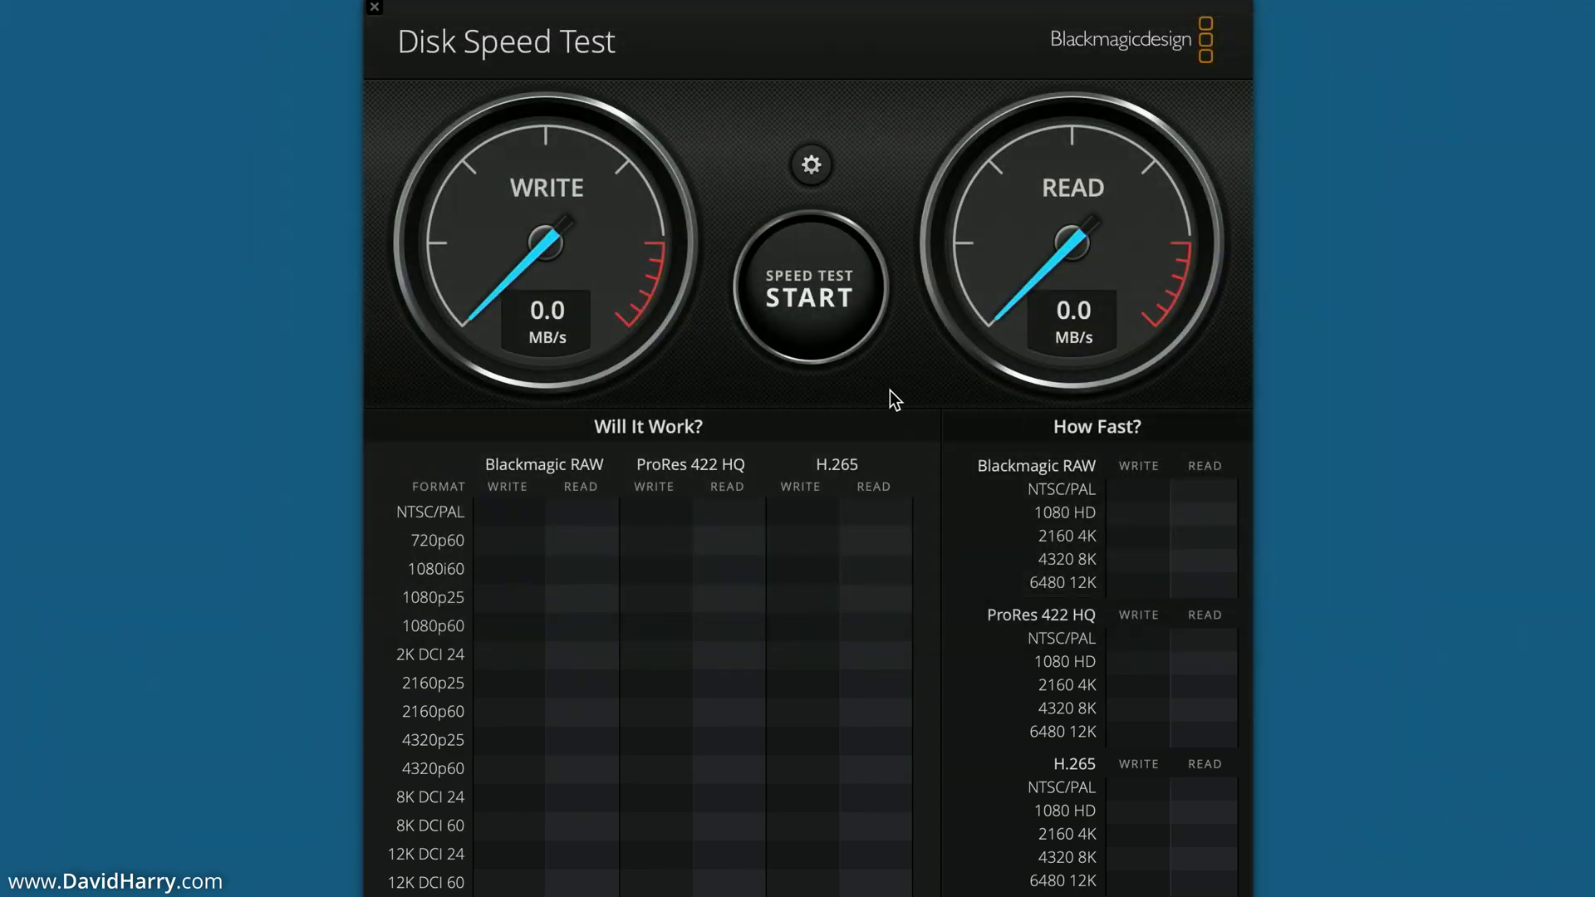
pyautogui.click(820, 299)
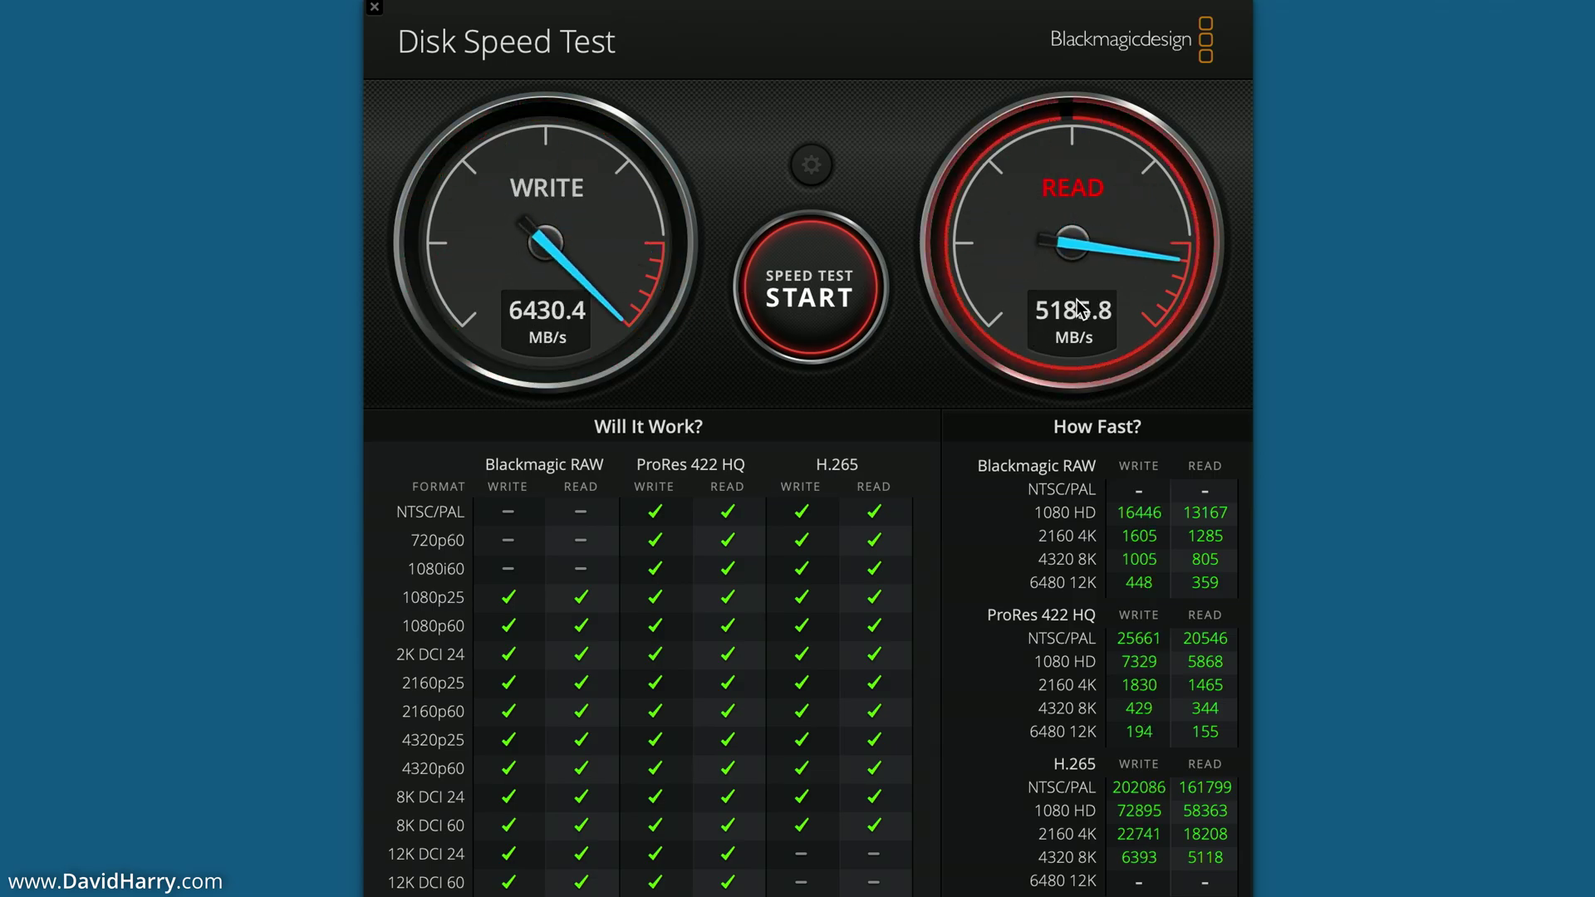
# Retarget Disk Speed Test to the TB5 4TB SN850X drive and start a benchmark
pyautogui.click(825, 296)
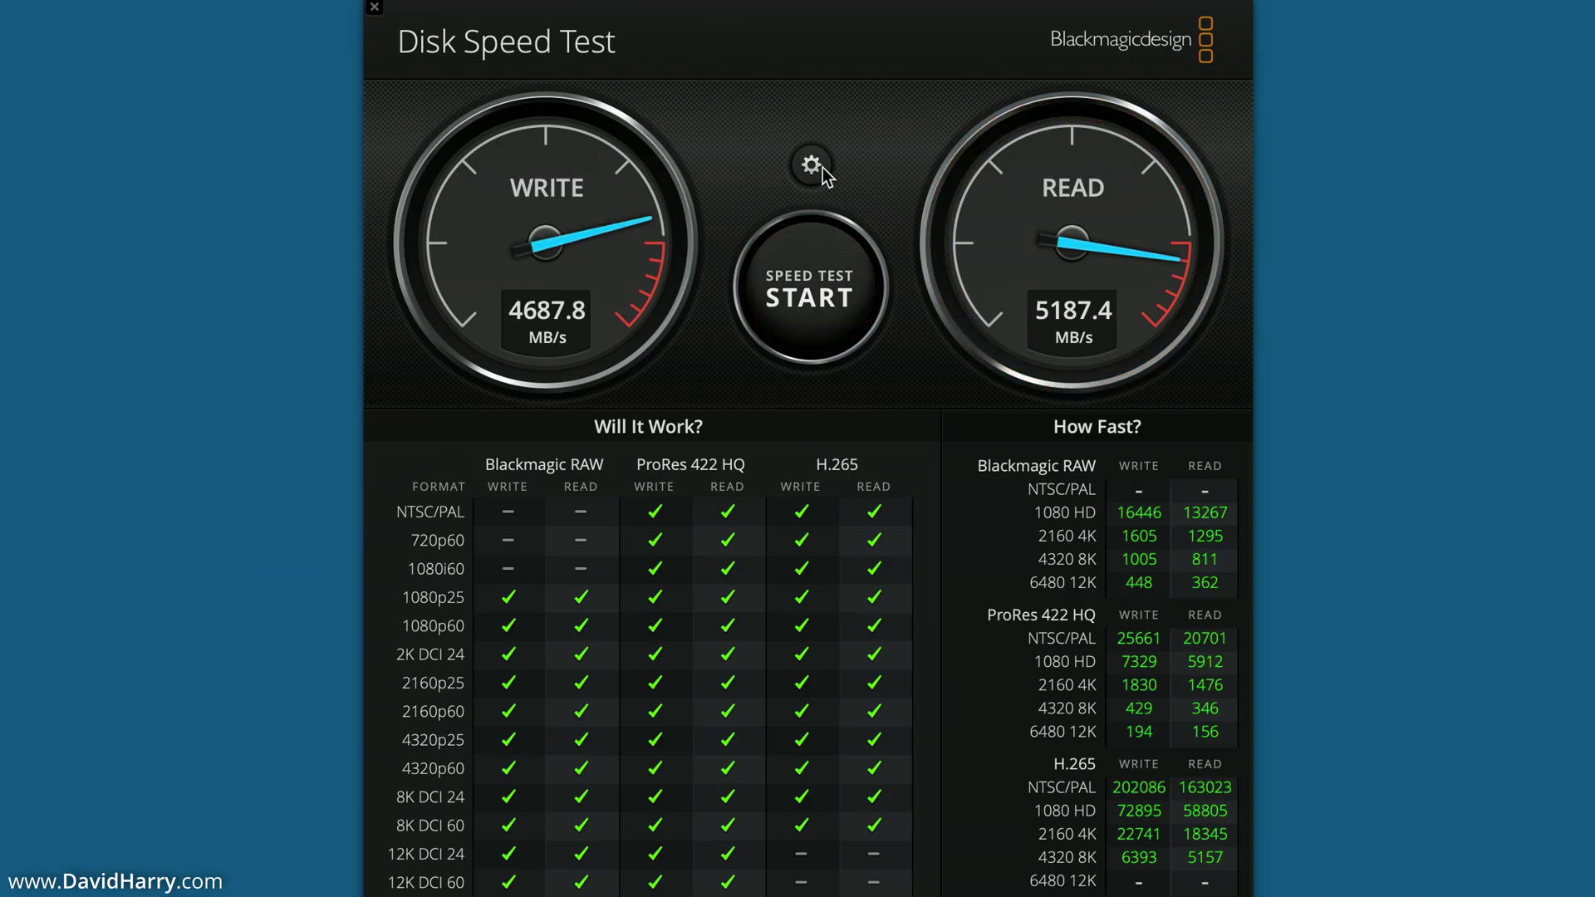
pyautogui.click(823, 167)
pyautogui.click(793, 261)
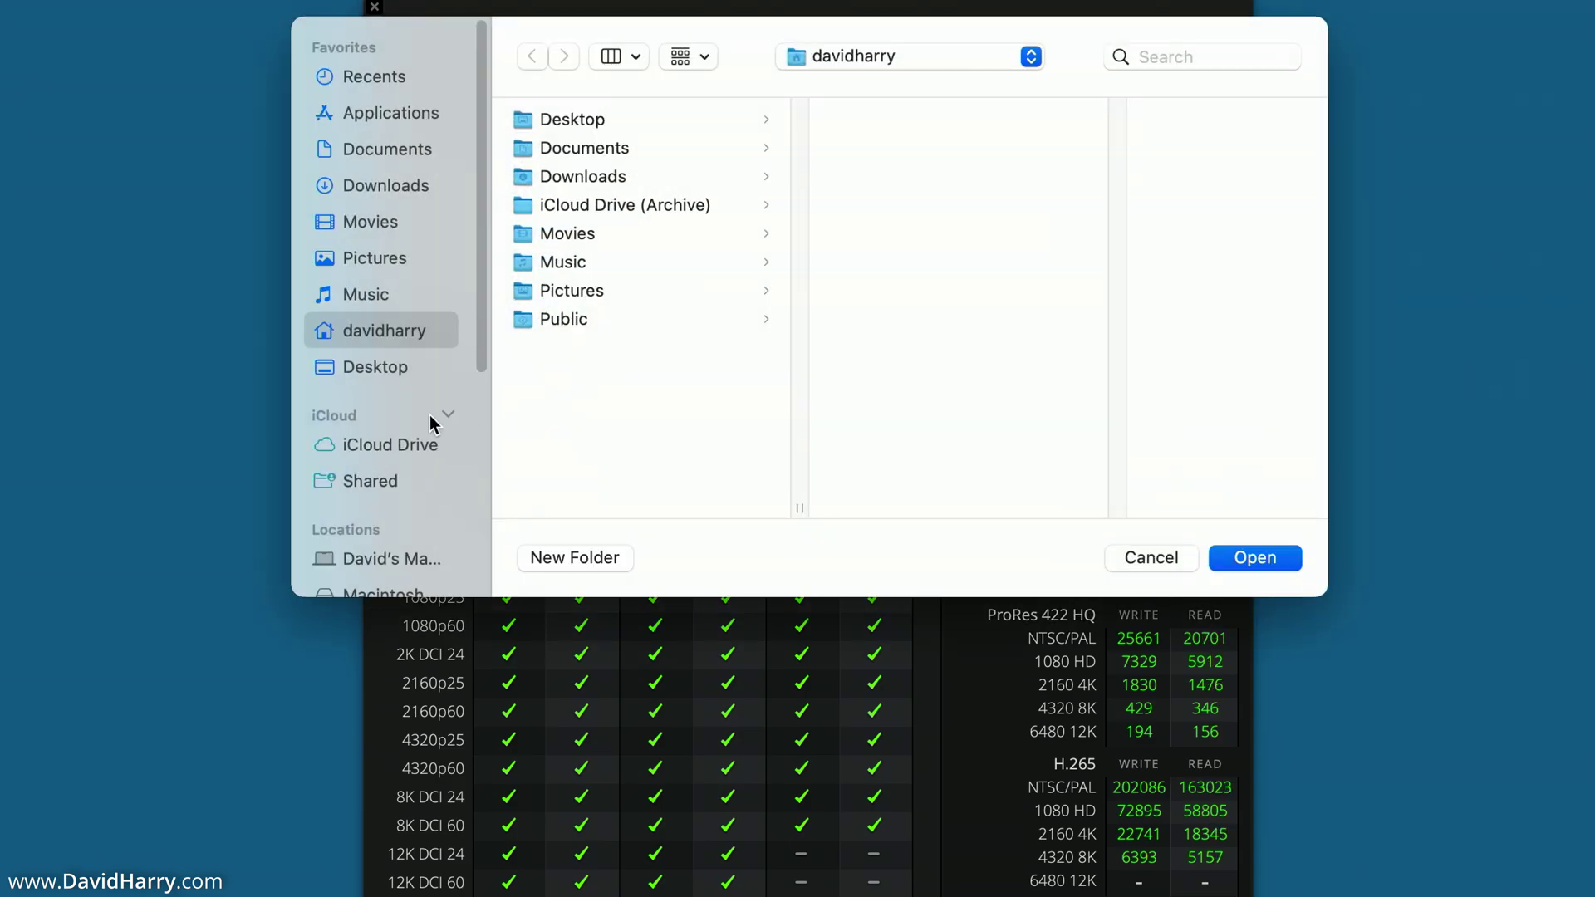
pyautogui.scroll(-5, 391, 407)
pyautogui.click(371, 432)
pyautogui.click(1256, 559)
pyautogui.click(825, 299)
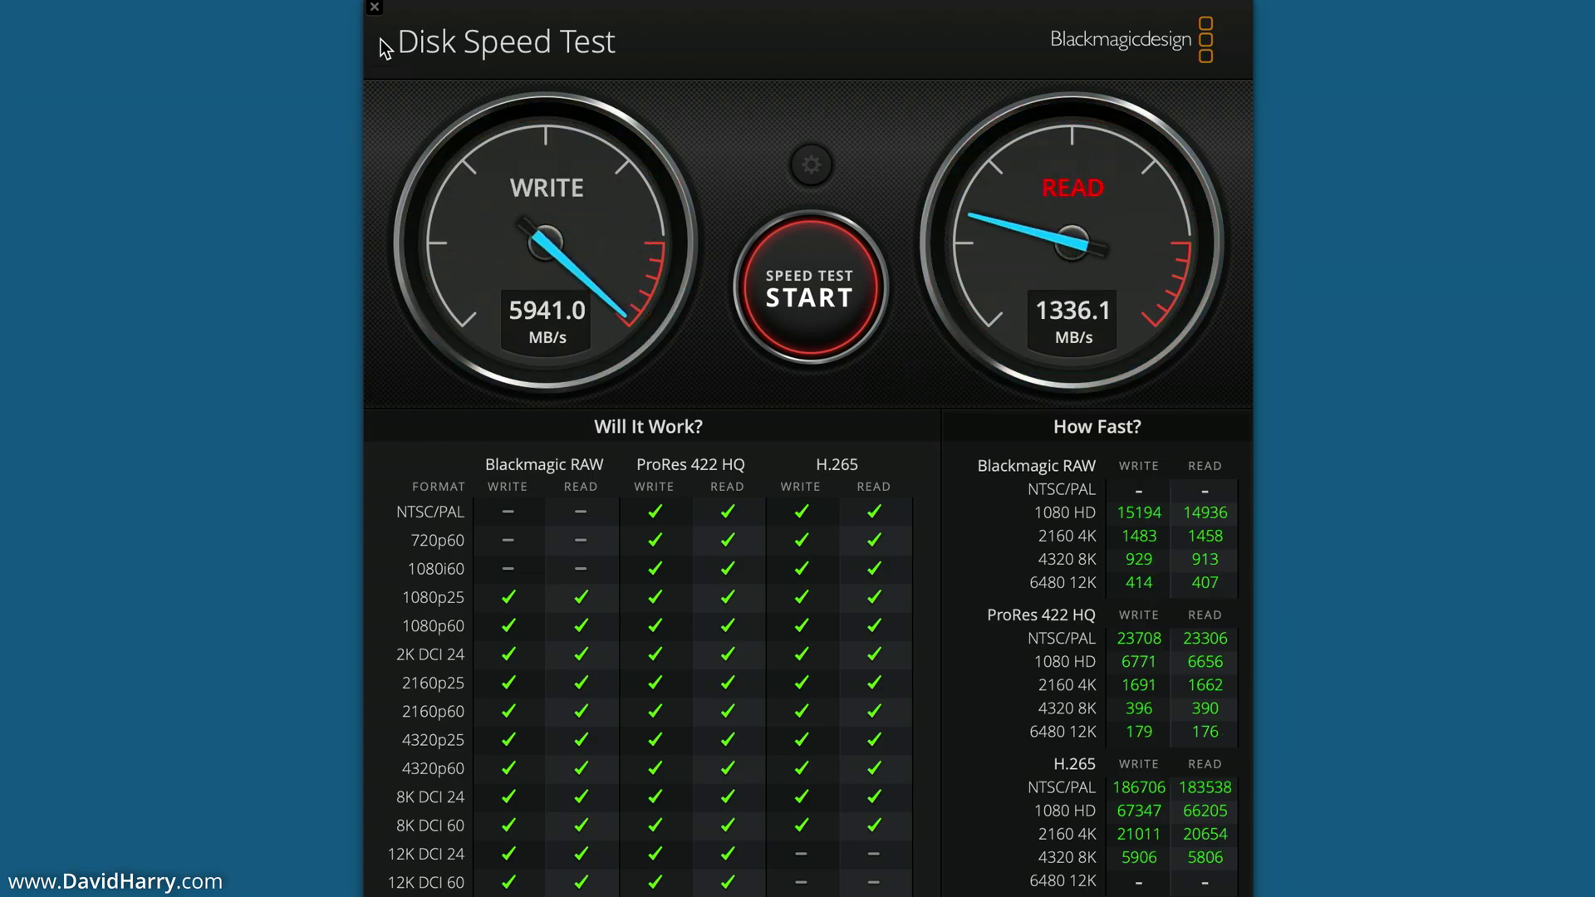
# End the benchmark at 5941 MB/s write, 5833 MB/s read, quit, and open the TB5 drive
pyautogui.click(760, 292)
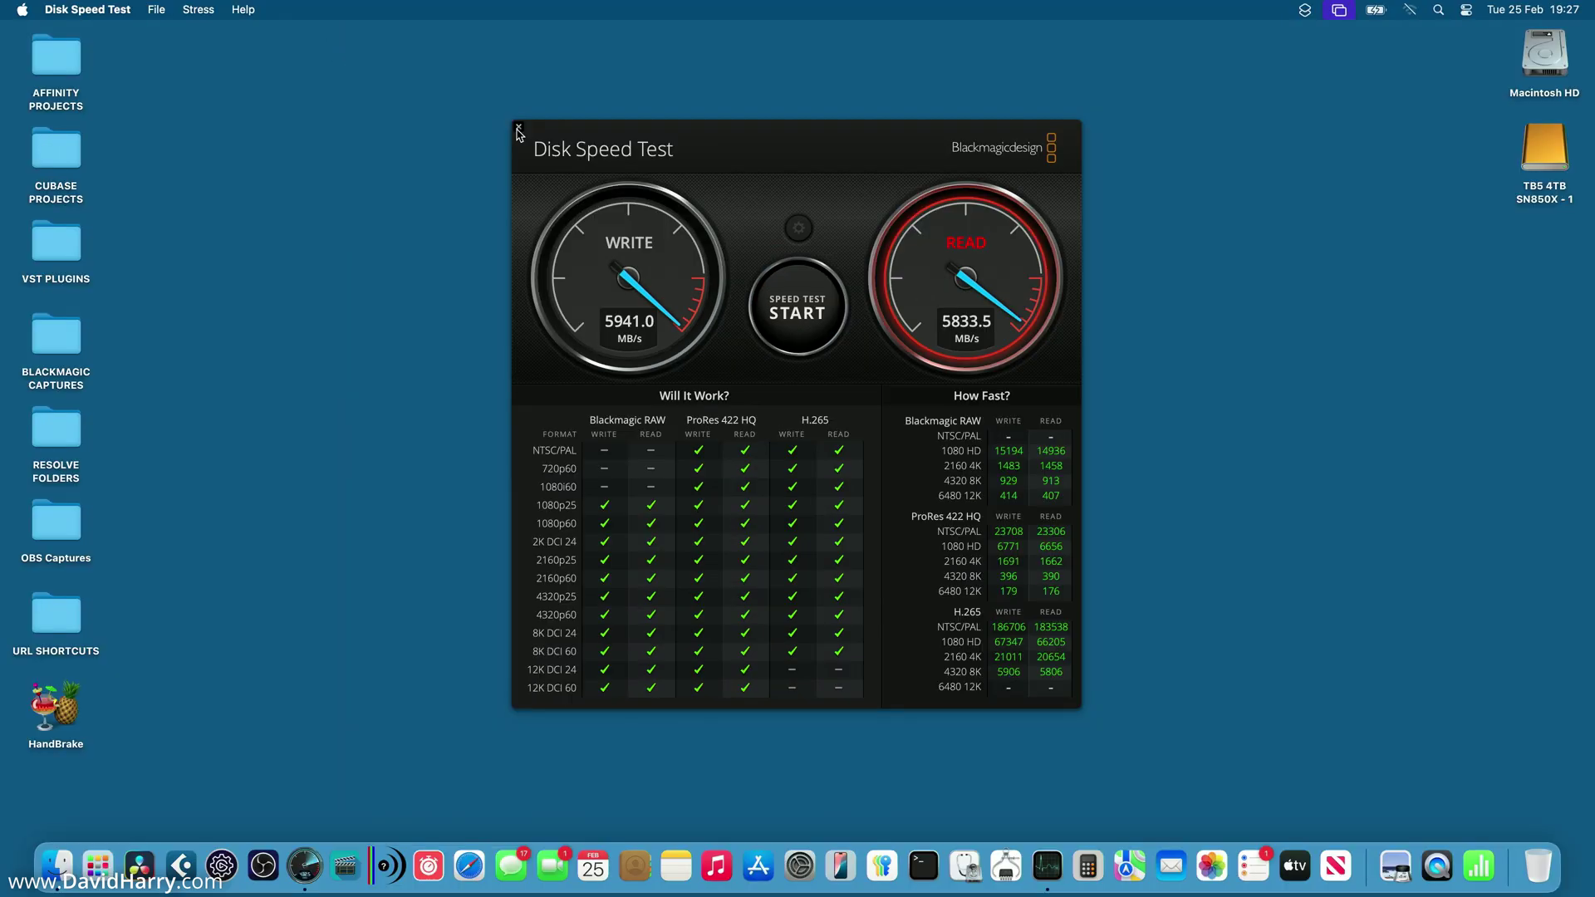
pyautogui.click(518, 130)
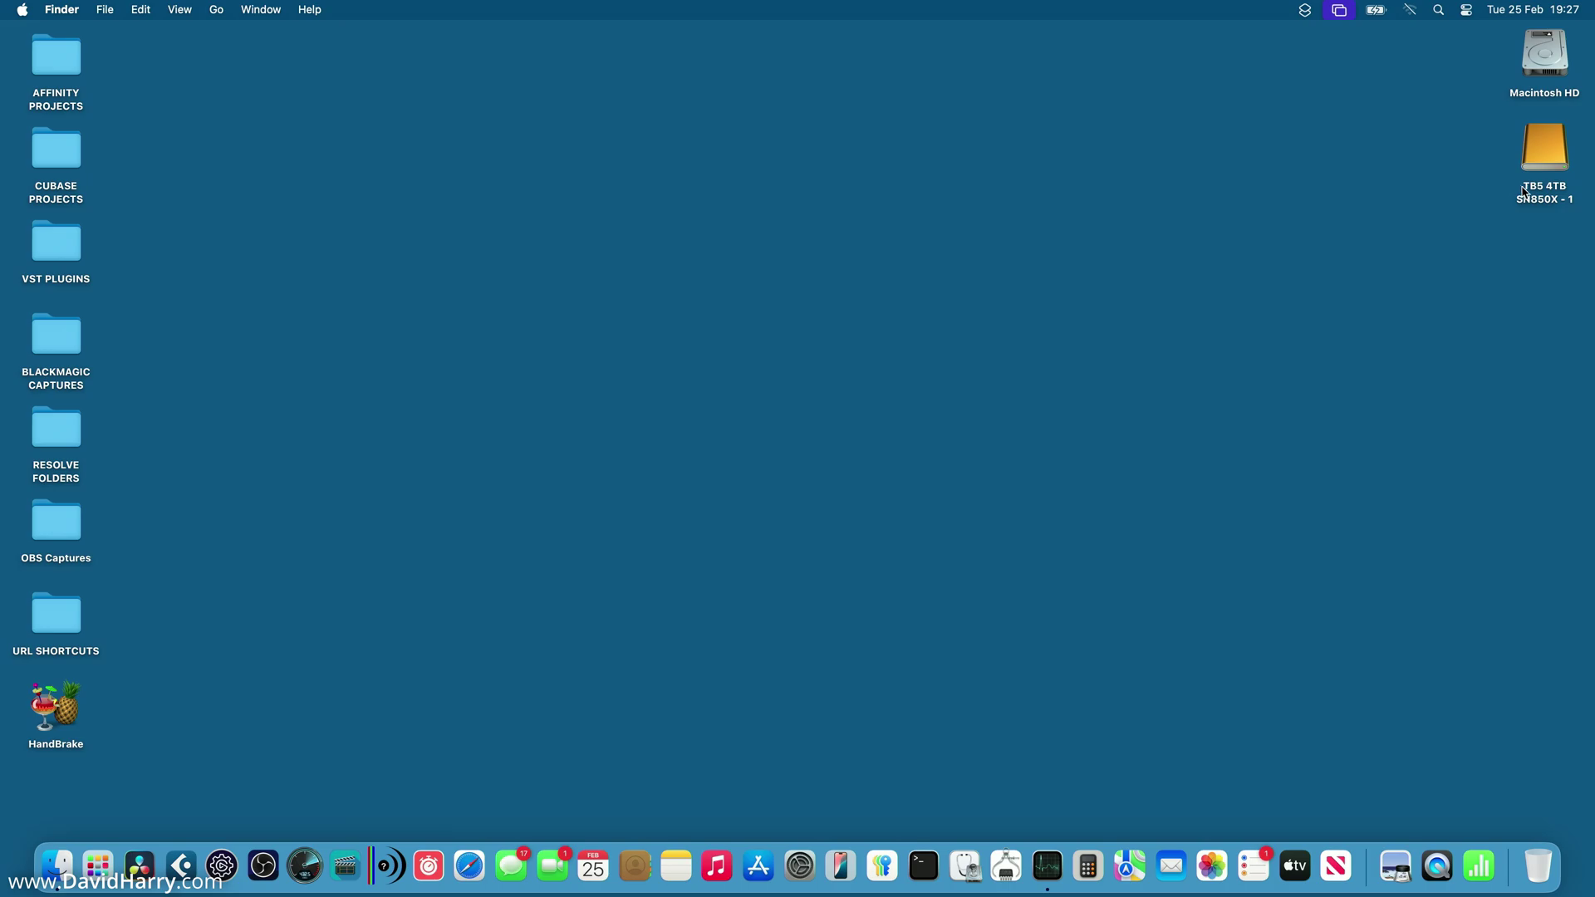
pyautogui.doubleClick(1550, 157)
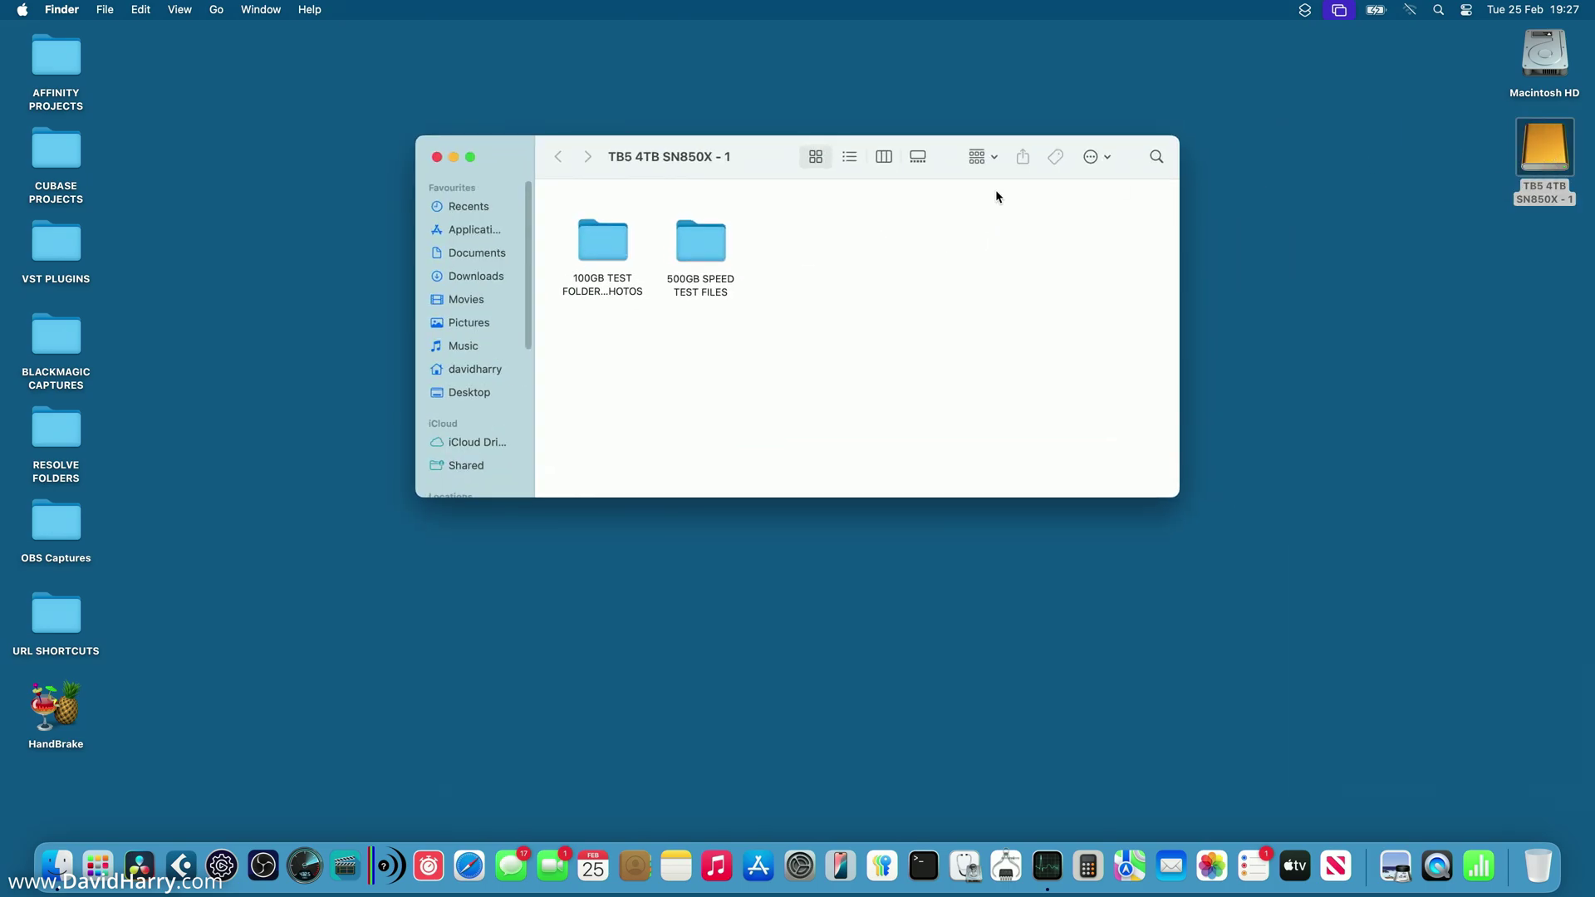
# Open Activity Monitor's Disk statistics and arrange it below the TB5 drive's Finder window
pyautogui.moveTo(708, 153); pyautogui.dragTo(614, 116)
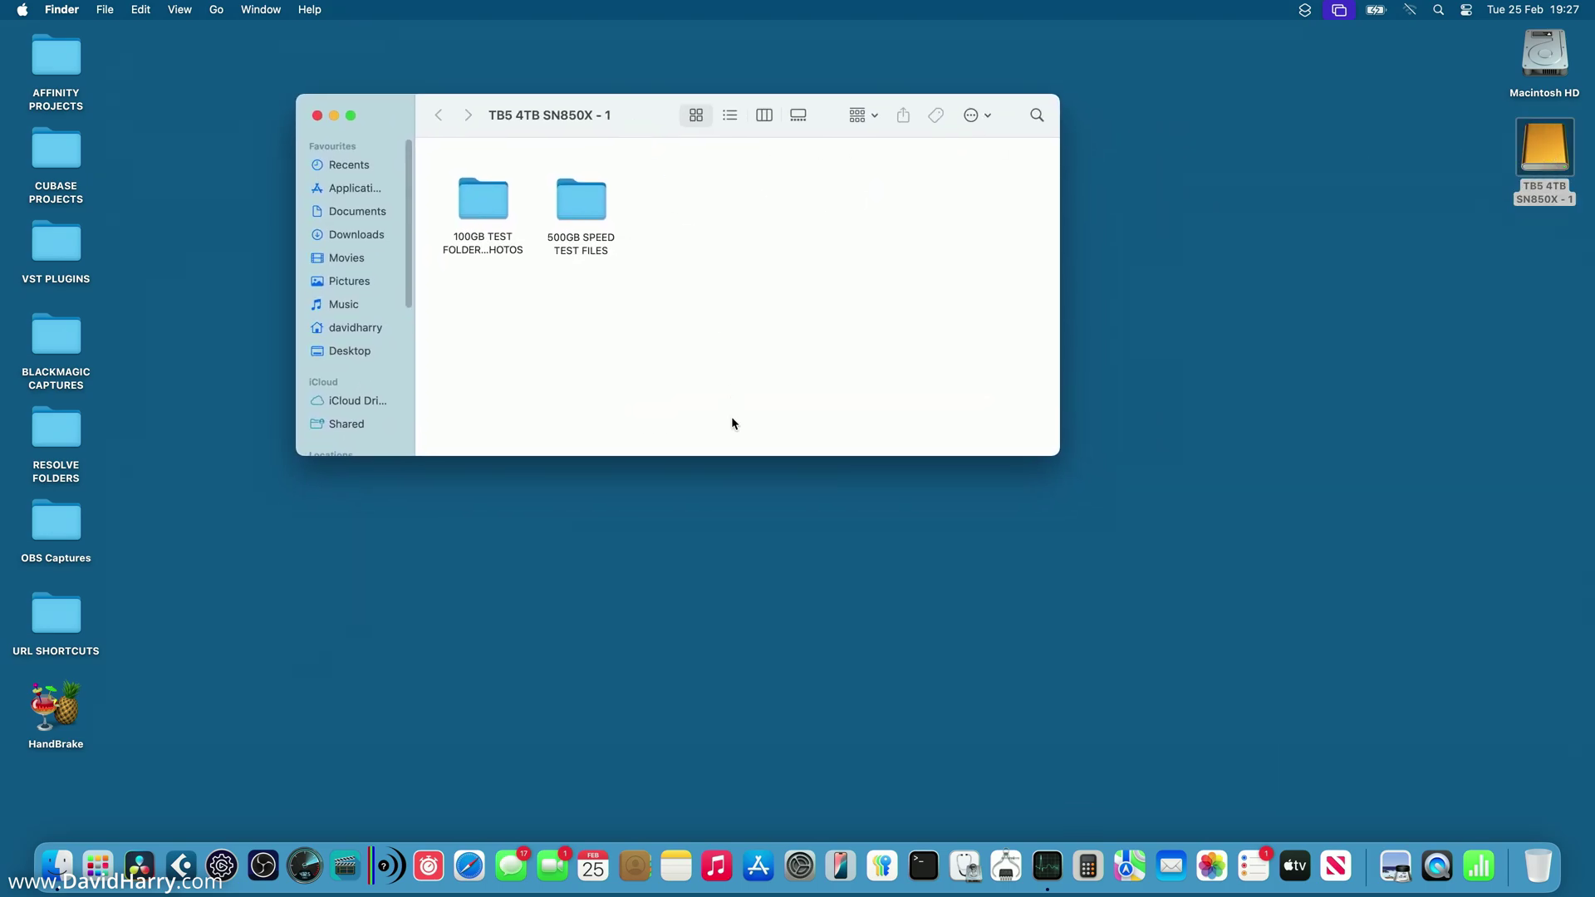
pyautogui.click(1049, 868)
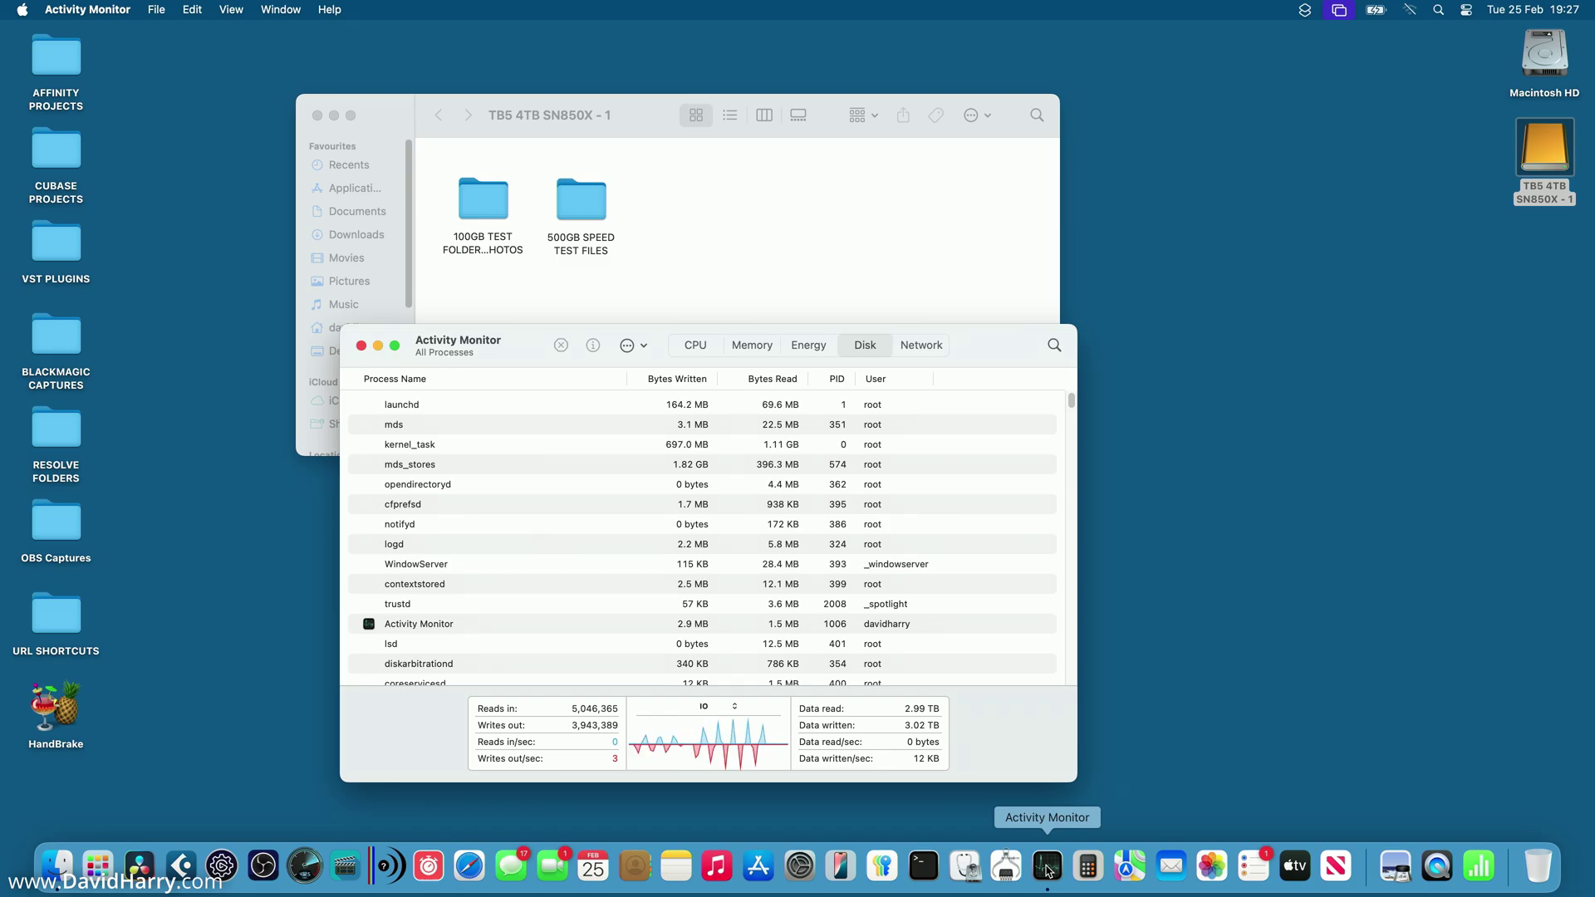
pyautogui.moveTo(657, 344); pyautogui.dragTo(630, 199)
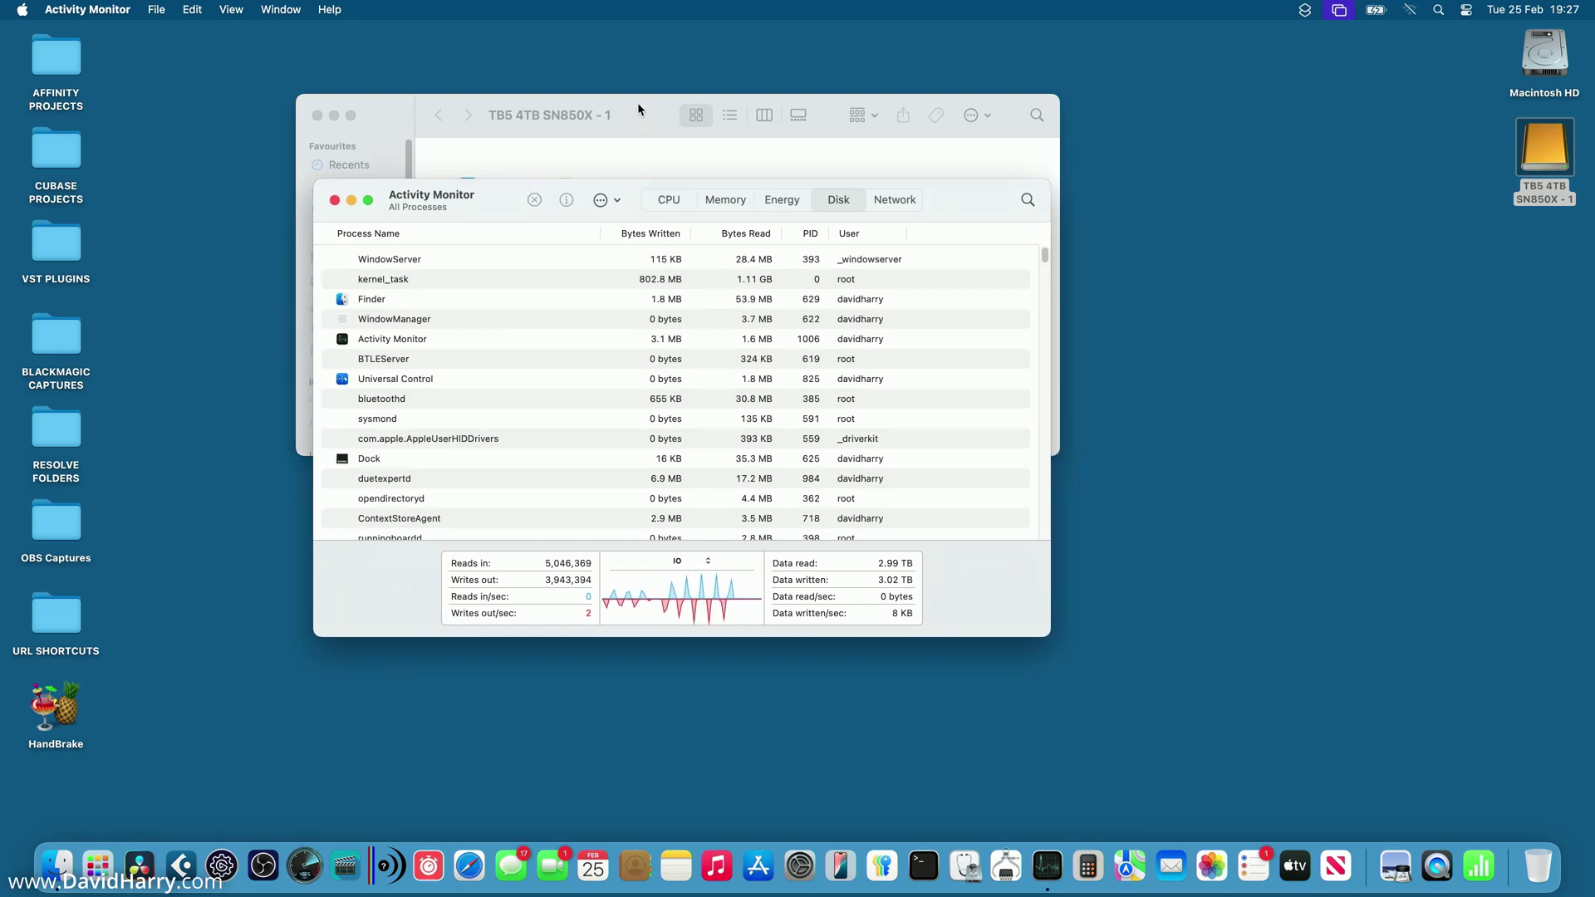
pyautogui.moveTo(636, 102); pyautogui.dragTo(640, 173)
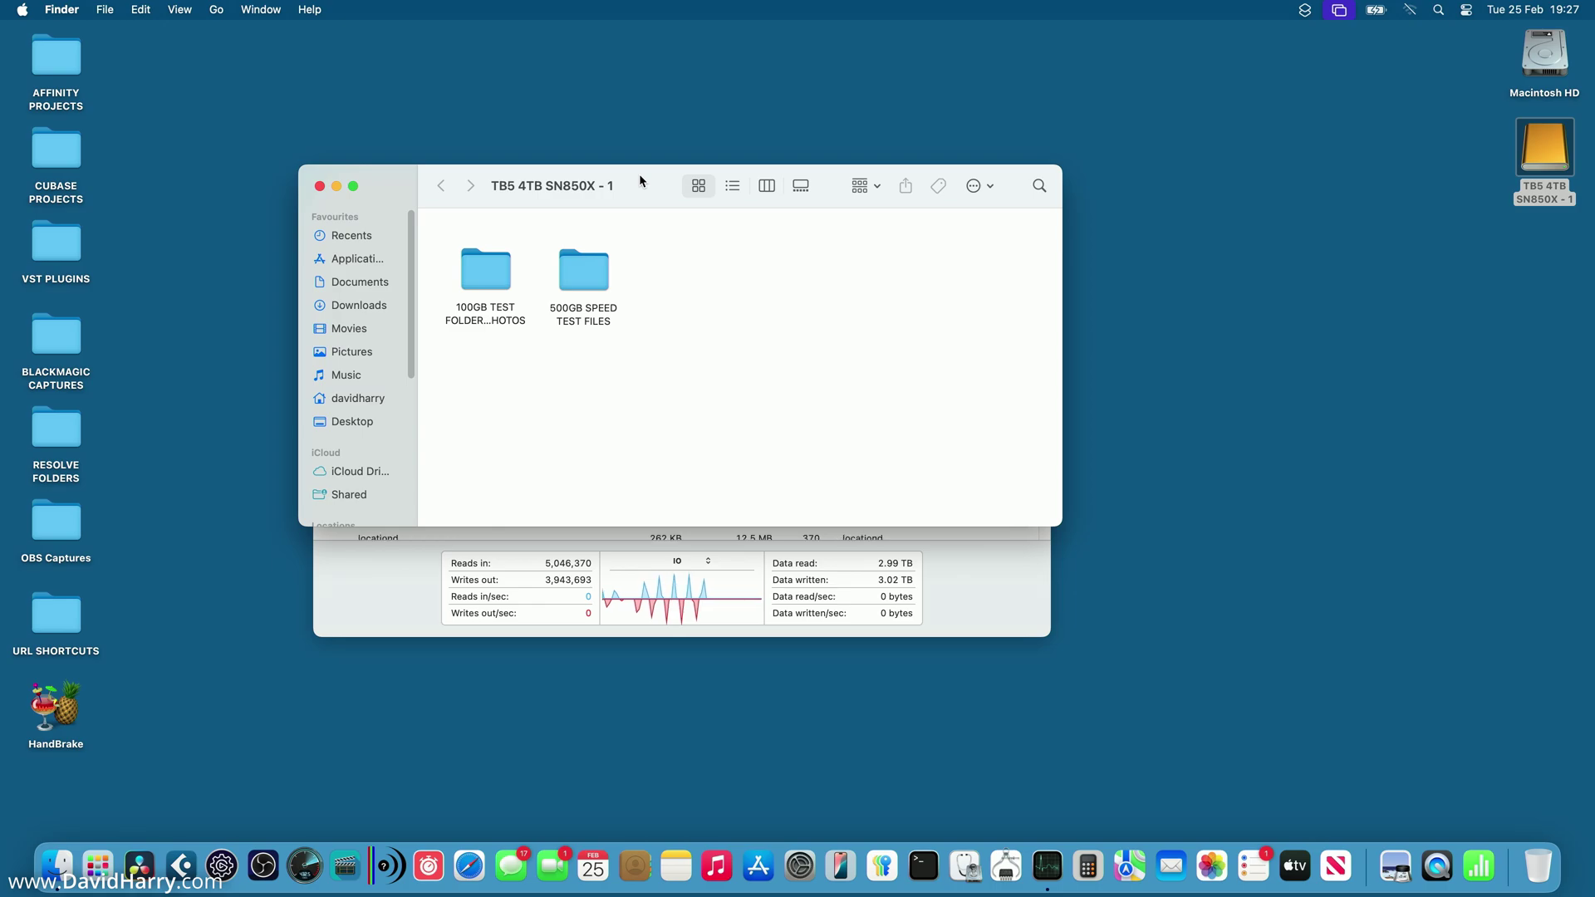
pyautogui.click(586, 275)
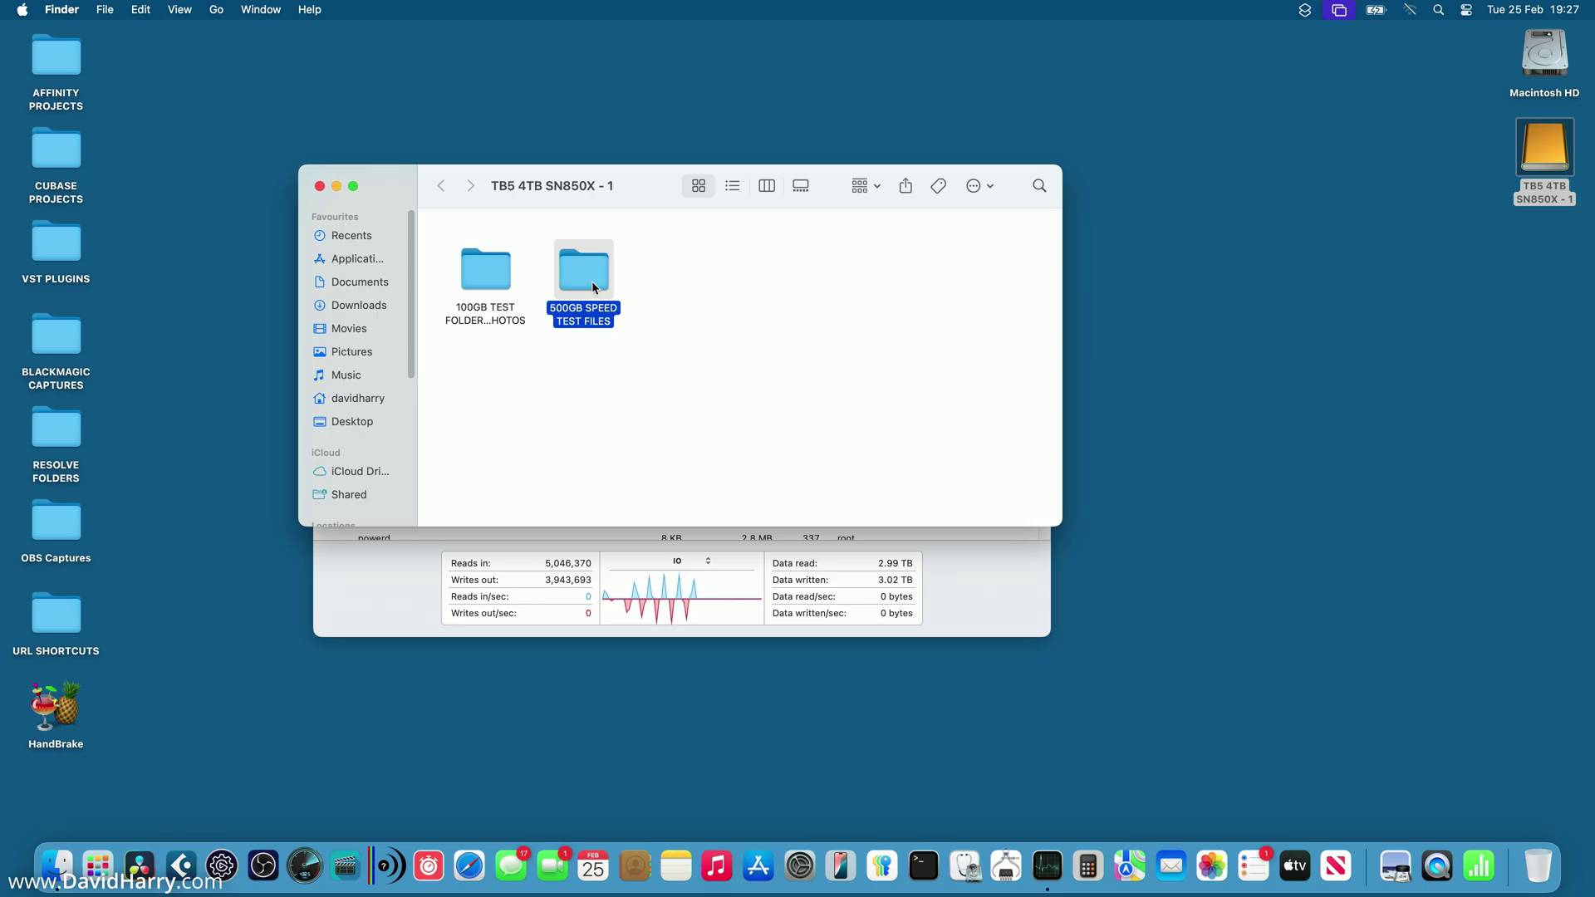
pyautogui.rightClick(592, 279)
pyautogui.click(623, 340)
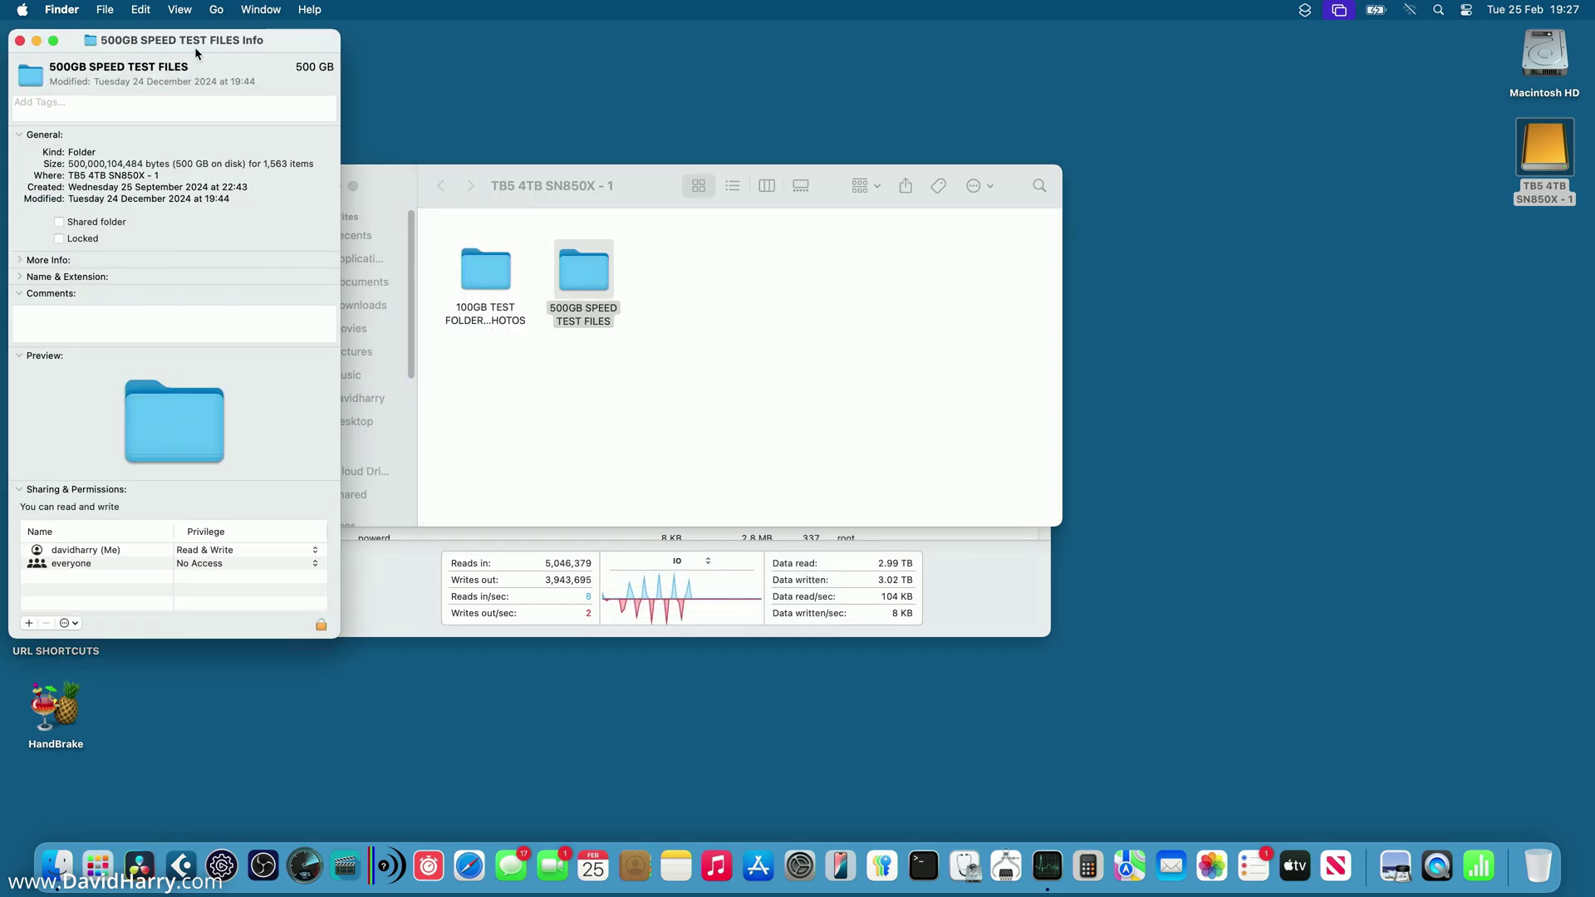
pyautogui.moveTo(183, 43); pyautogui.dragTo(680, 81)
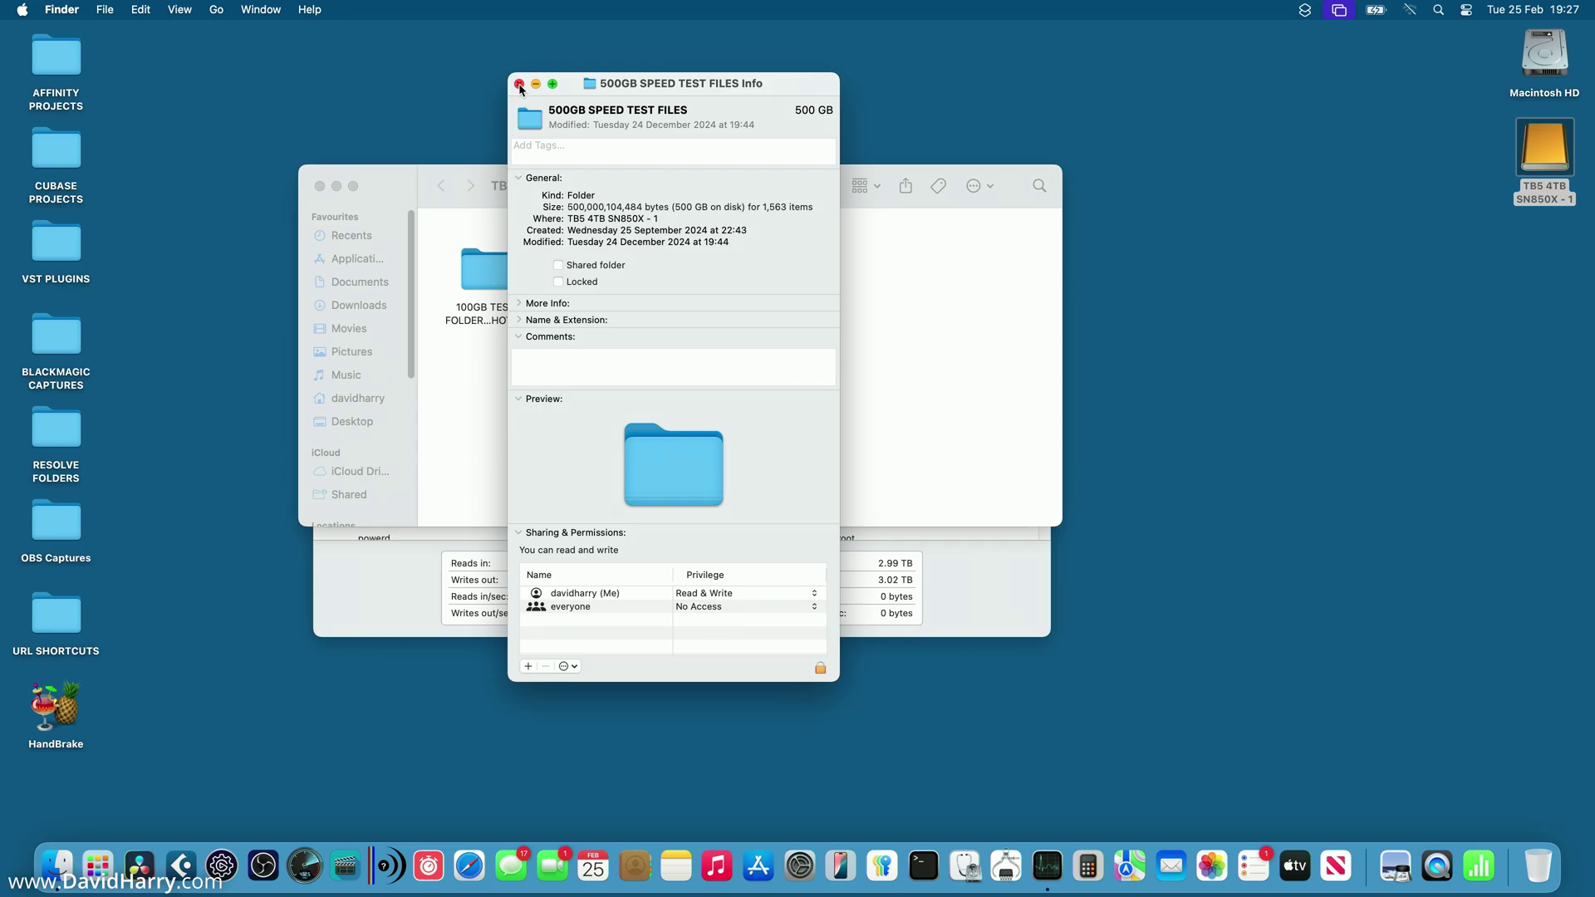
pyautogui.click(519, 84)
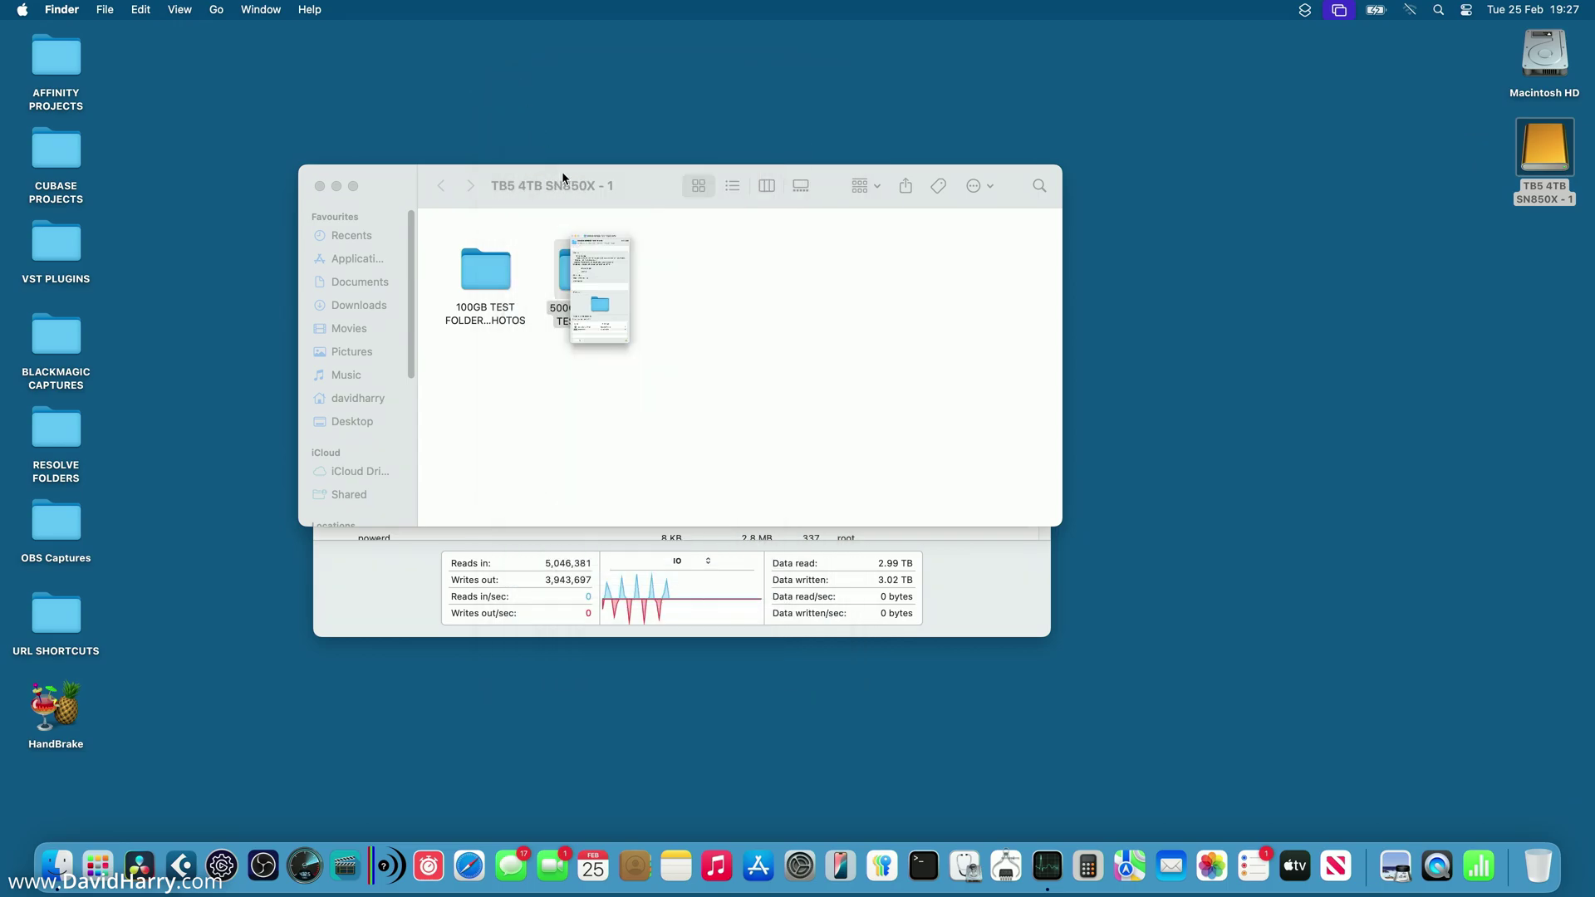
# Copy the 500GB SPEED TEST FILES folder from the TB5 drive onto the desktop
pyautogui.click(680, 387)
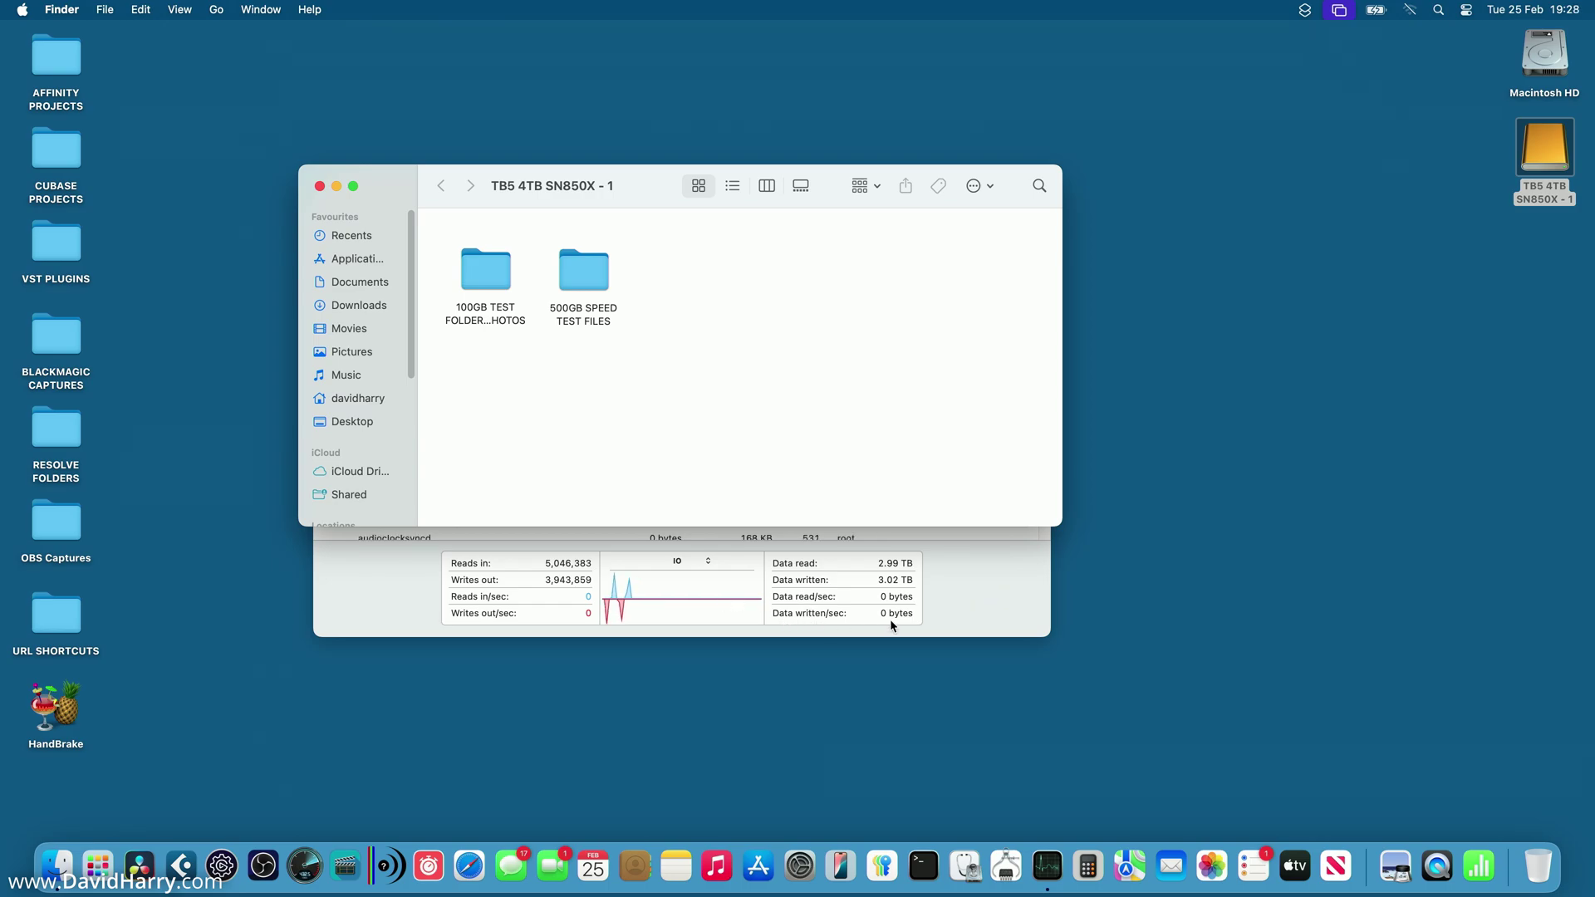
pyautogui.moveTo(586, 274); pyautogui.dragTo(833, 722)
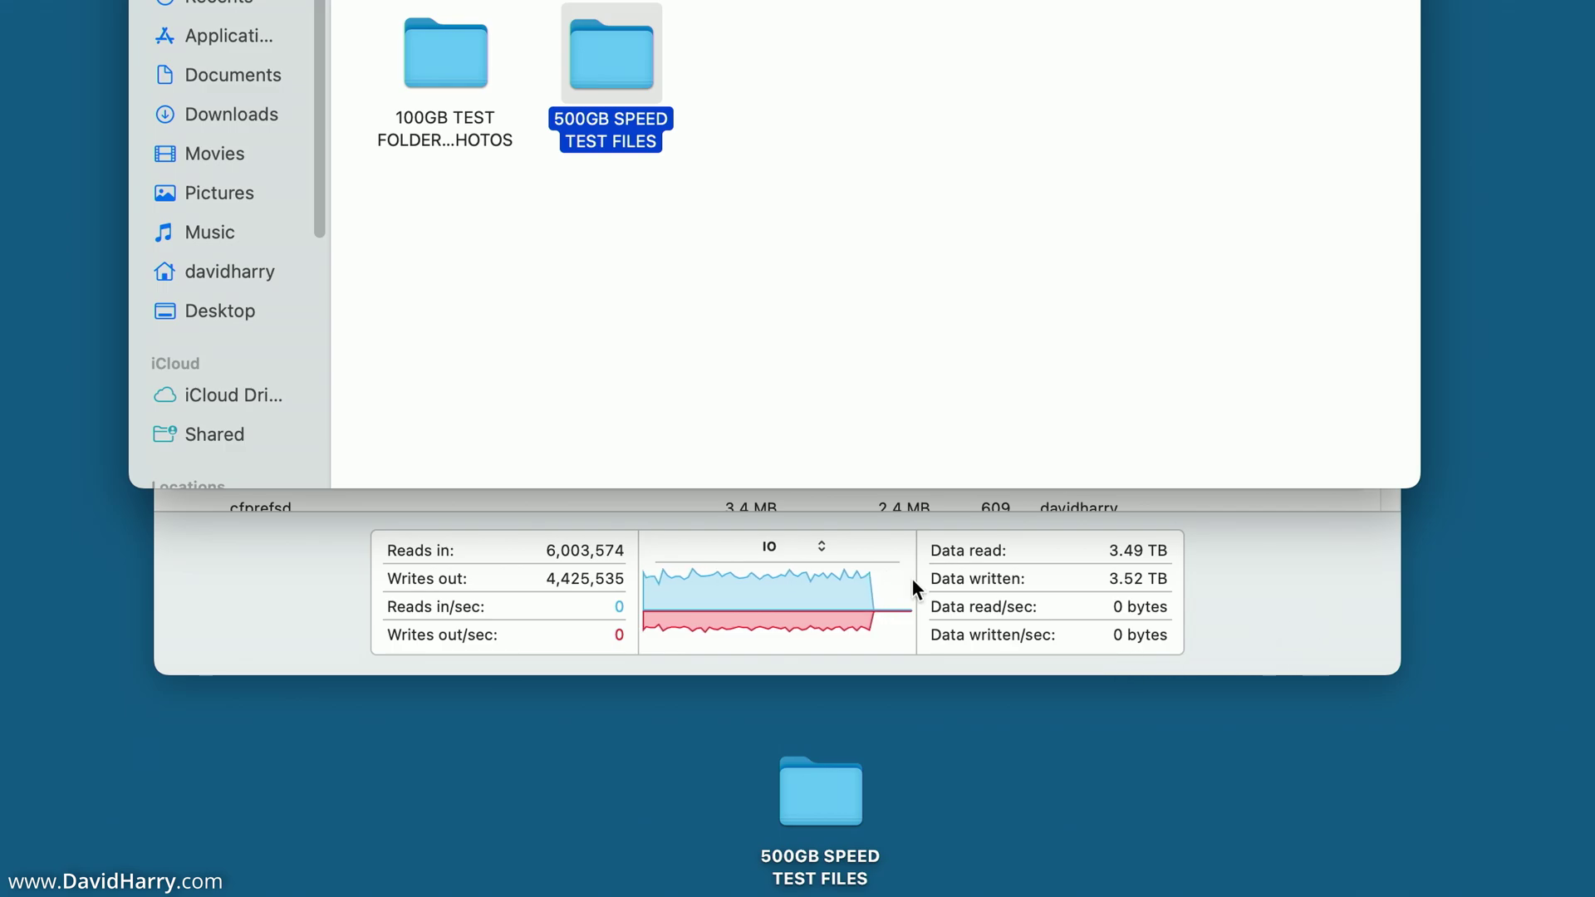
# Rename the drive's folder to '1 500GB SPEED TEST FILES' and copy the desktop folder back onto the drive
pyautogui.click(583, 137)
pyautogui.press('Left')
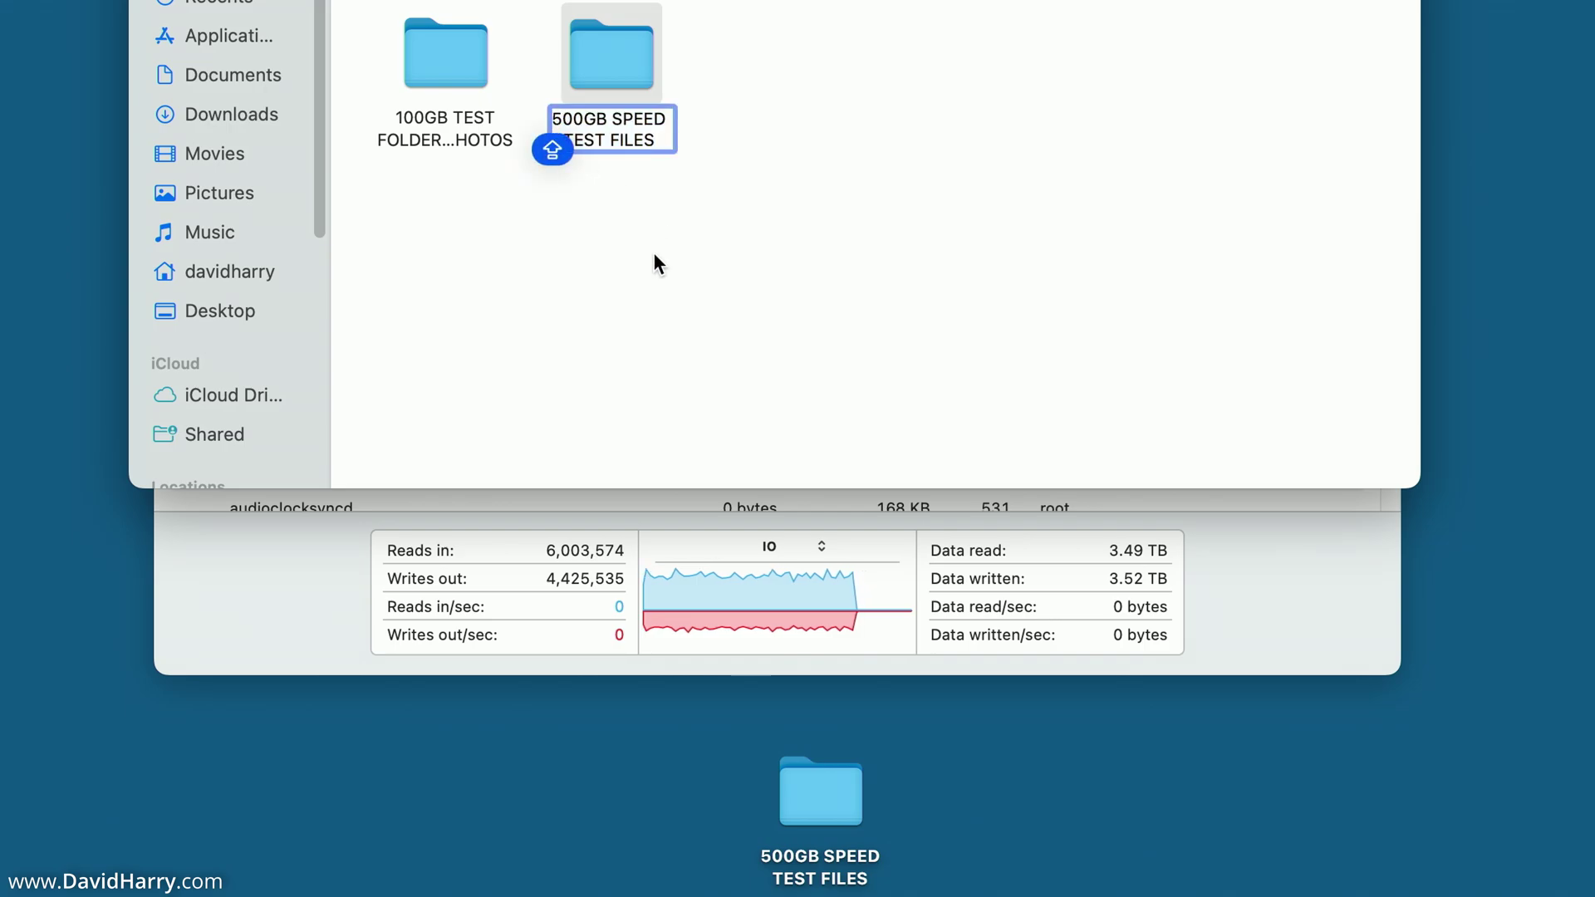
pyautogui.write('1')
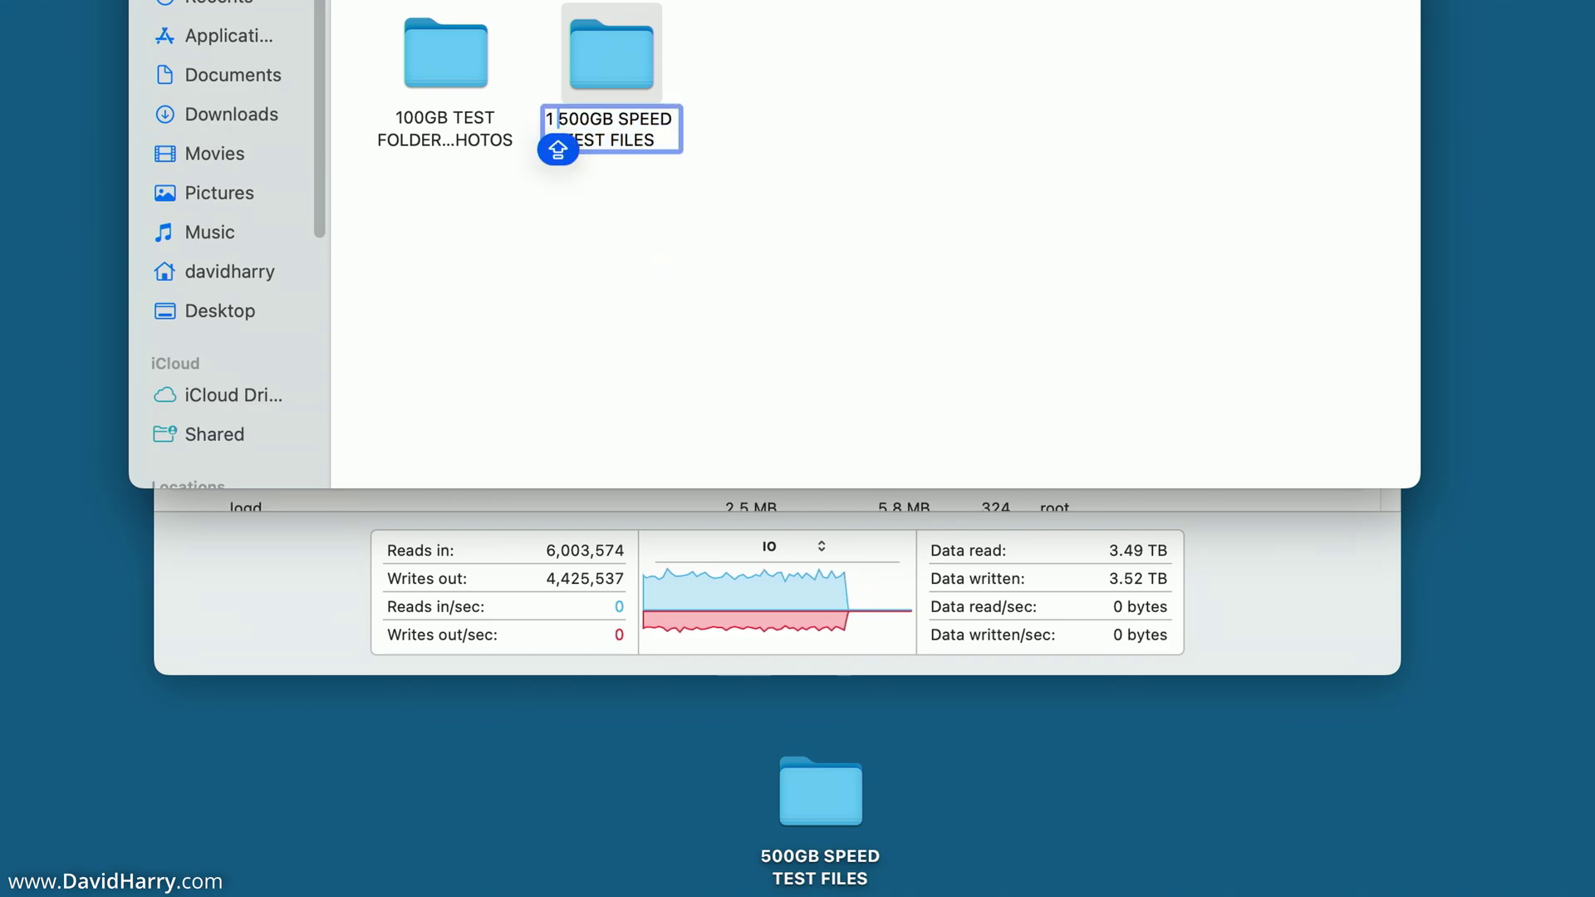
pyautogui.click(1158, 862)
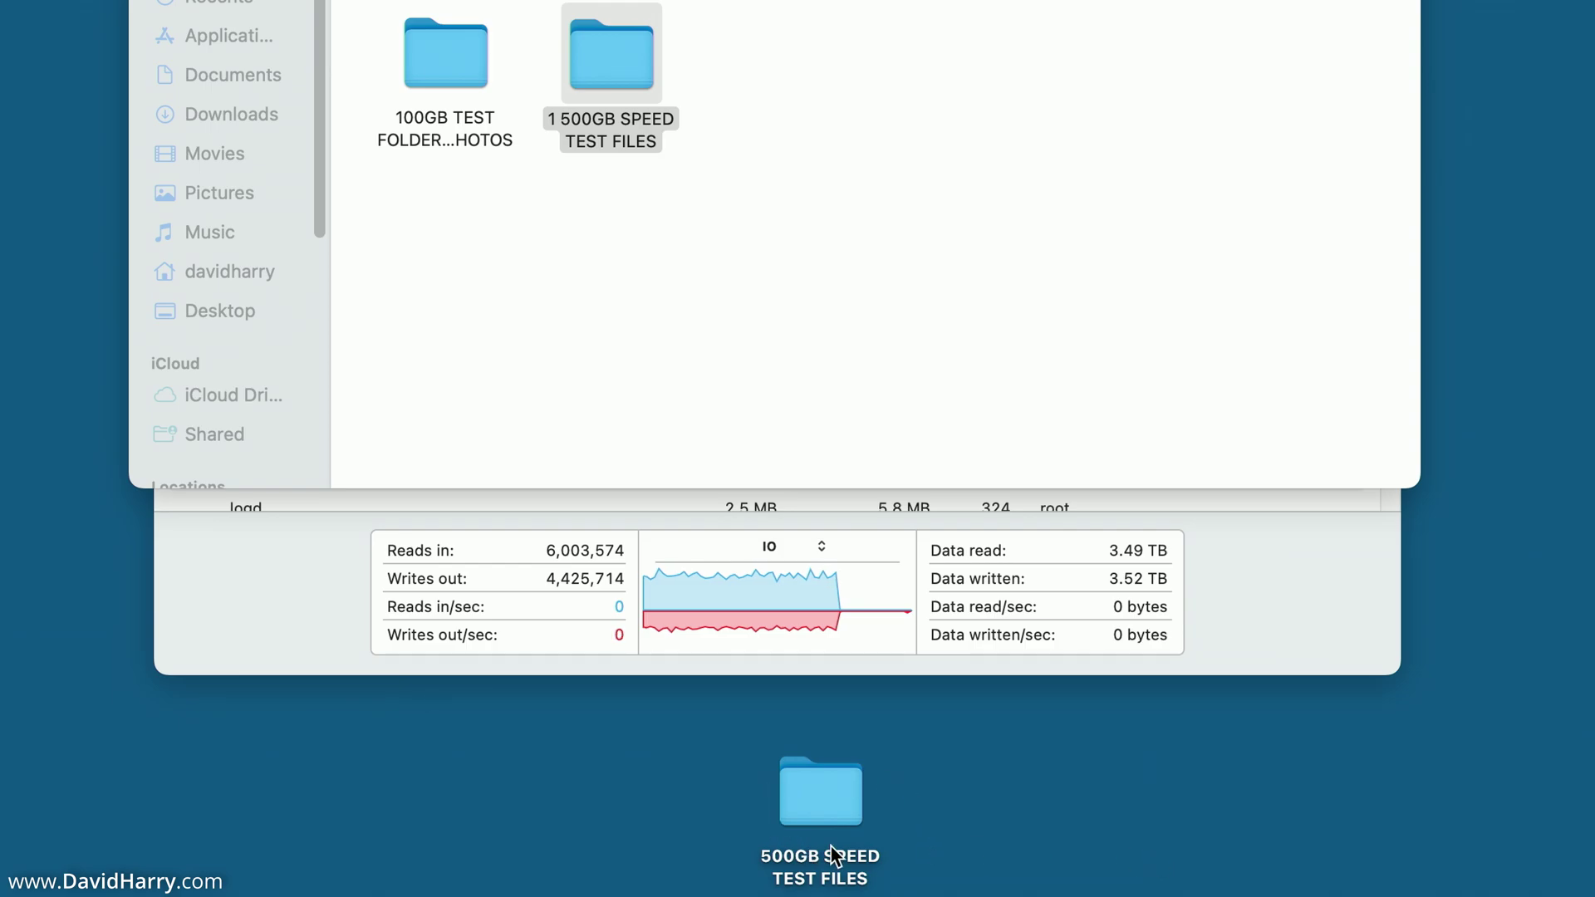
pyautogui.moveTo(821, 796); pyautogui.dragTo(779, 70)
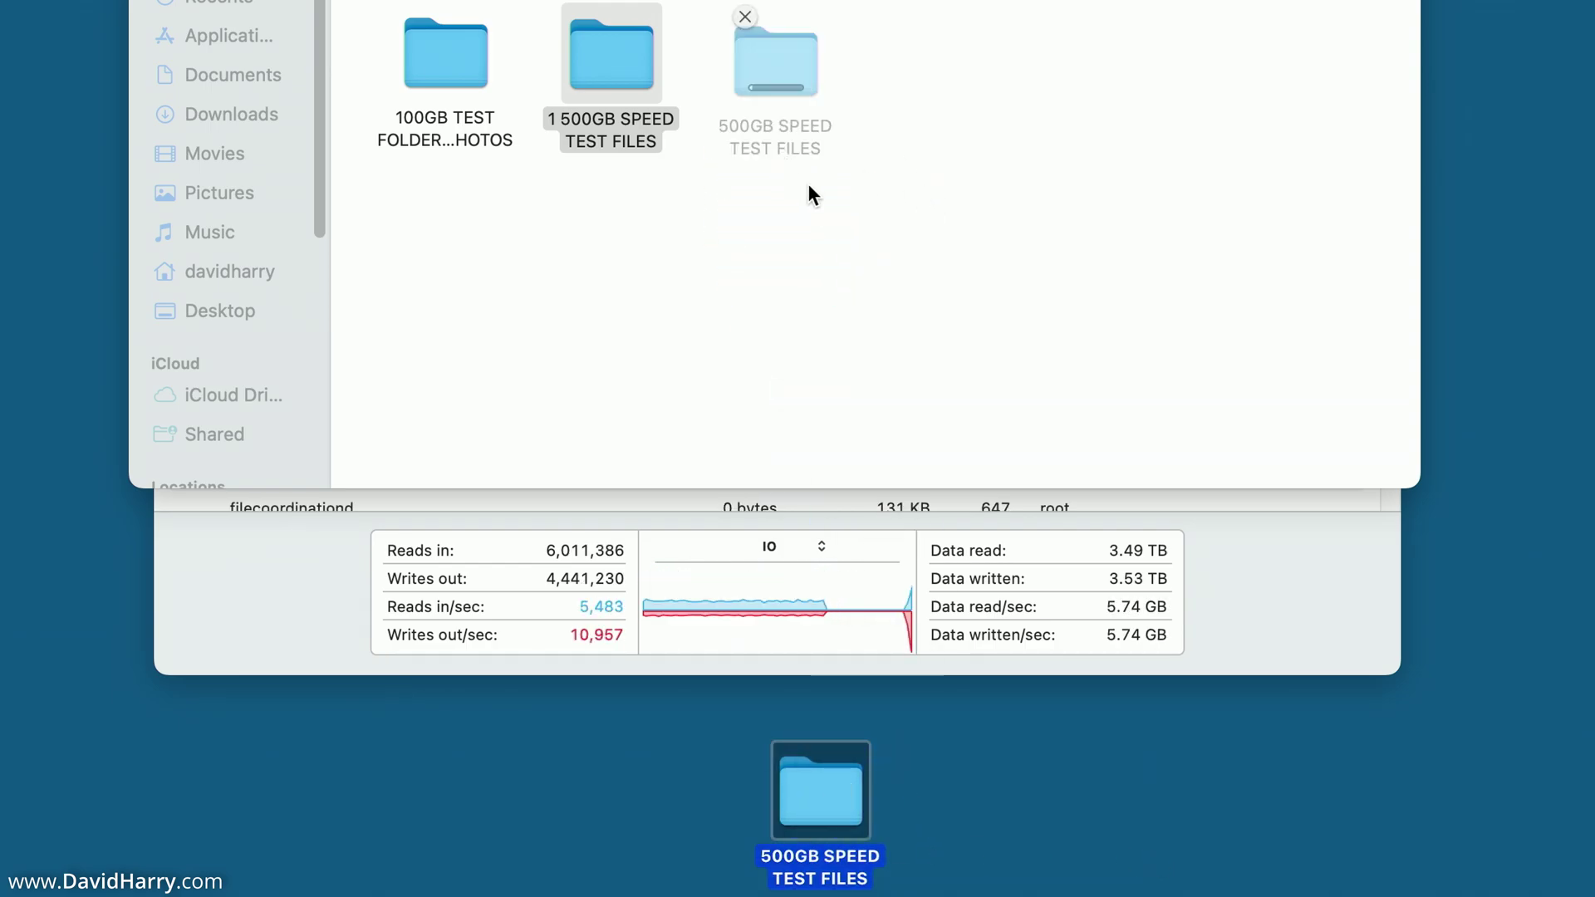